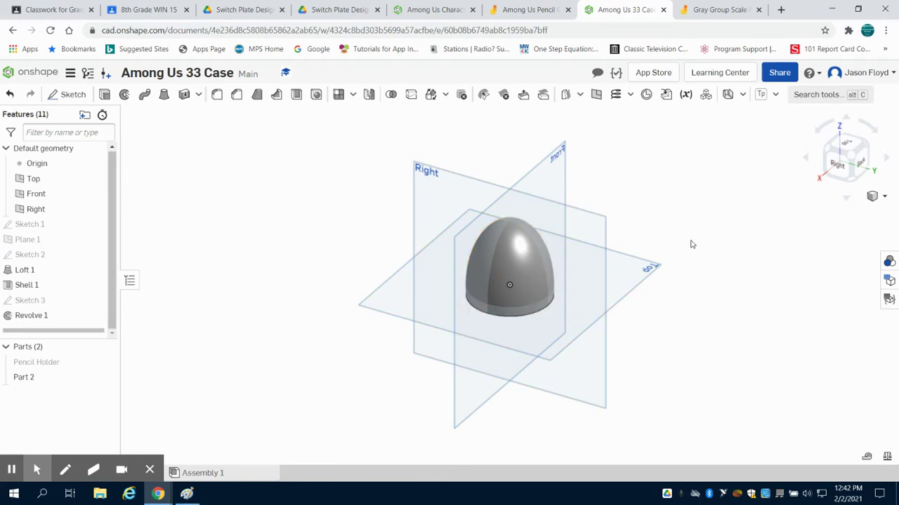
Orbit the view upward to see the flat underside of the revolved dome.
right_drag(692, 244, 692, 195)
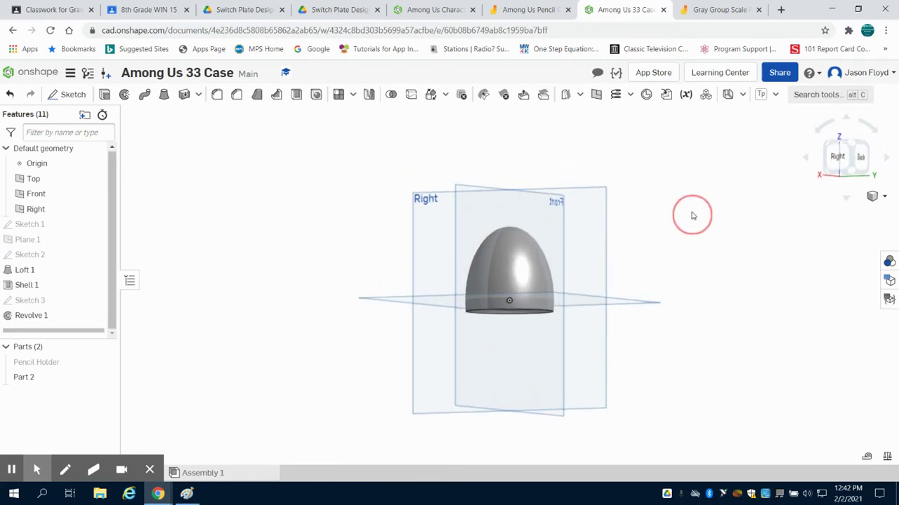
Extrude the dome's flat bottom face 1.75 in into a cylindrical body.
click(104, 94)
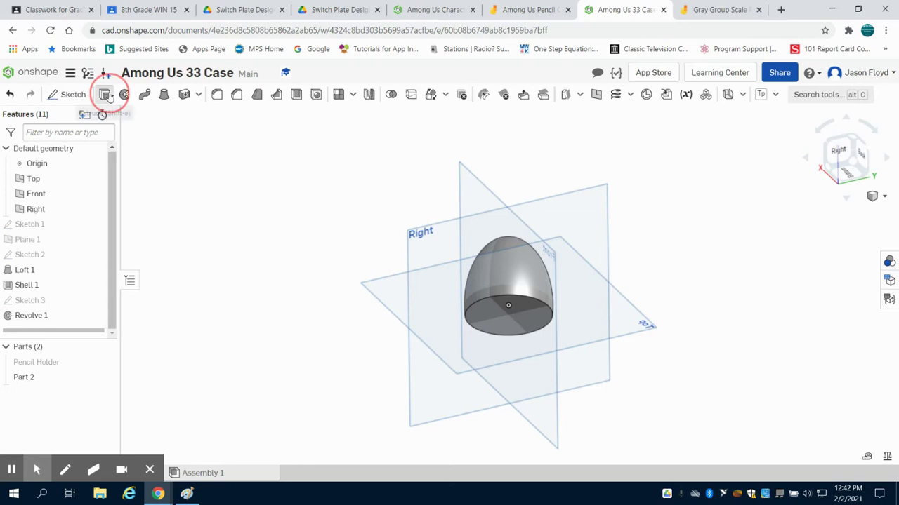
click(522, 310)
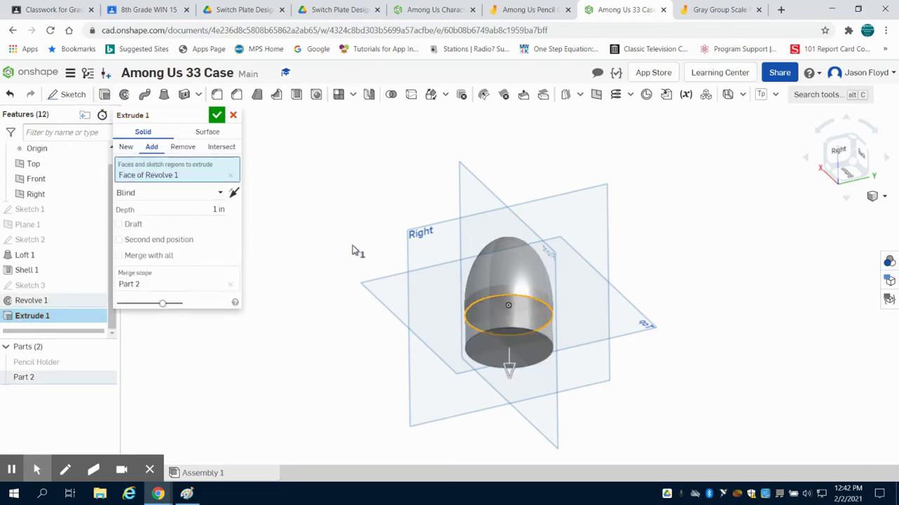
click(215, 204)
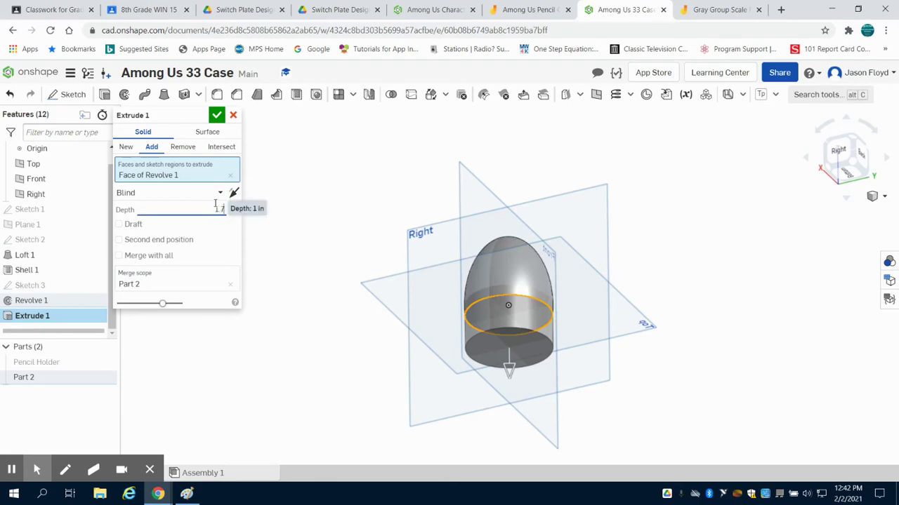
text(1.75)
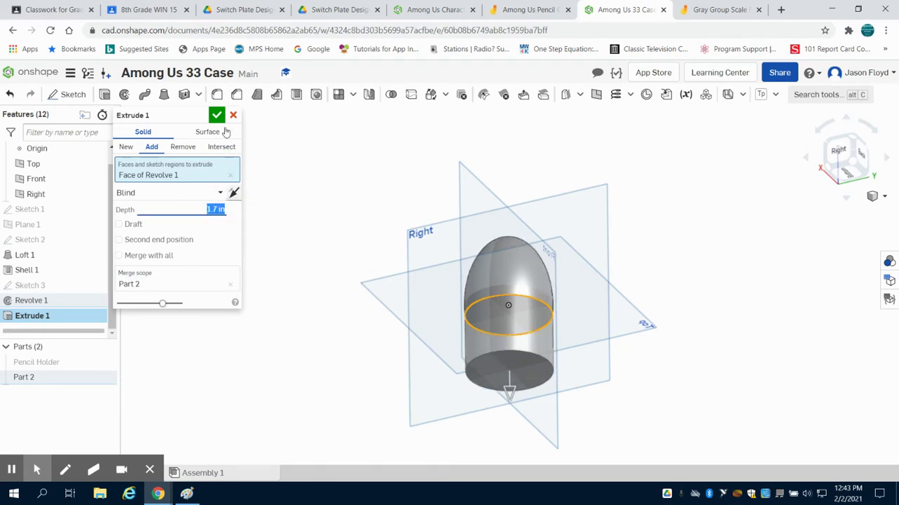
click(217, 114)
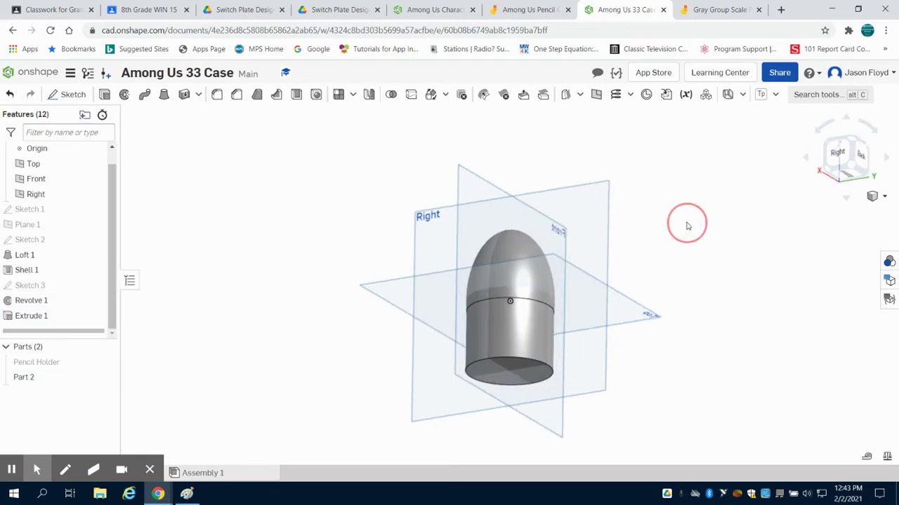
mouse_move(678, 214)
right_down()
mouse_move(686, 225)
mouse_move(660, 203)
right_up()
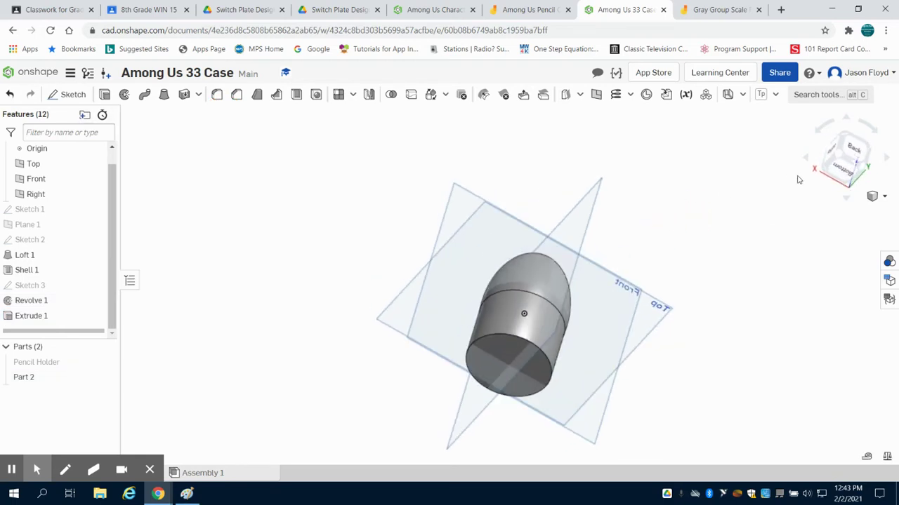
Start a sketch on the bottom face with a 2.375 in circle centred on the origin.
click(843, 172)
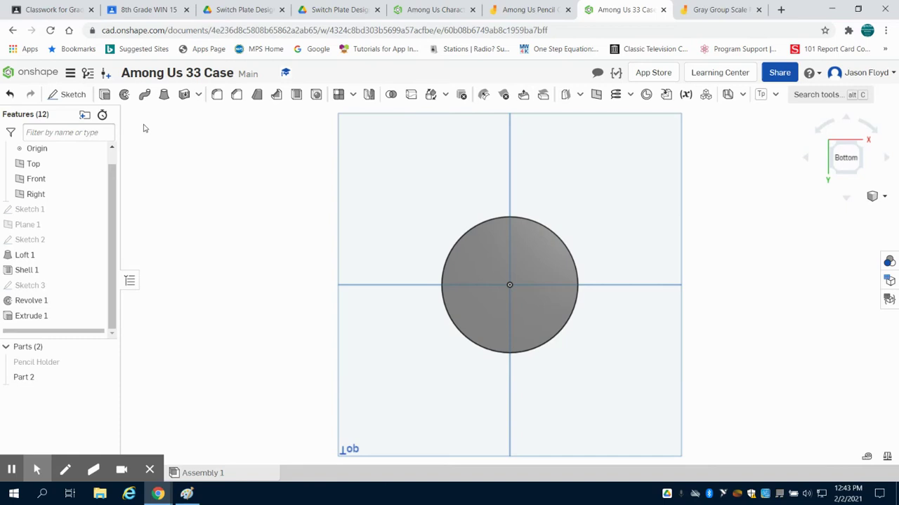
click(70, 94)
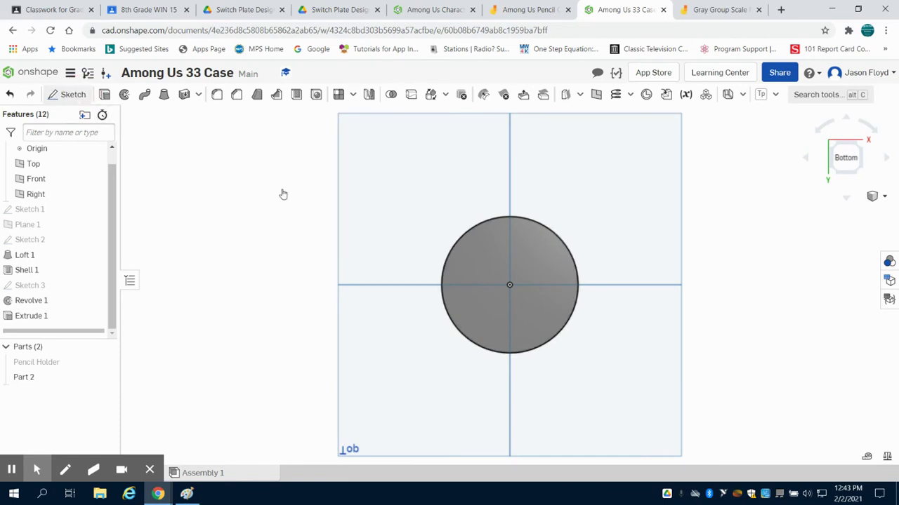
click(485, 259)
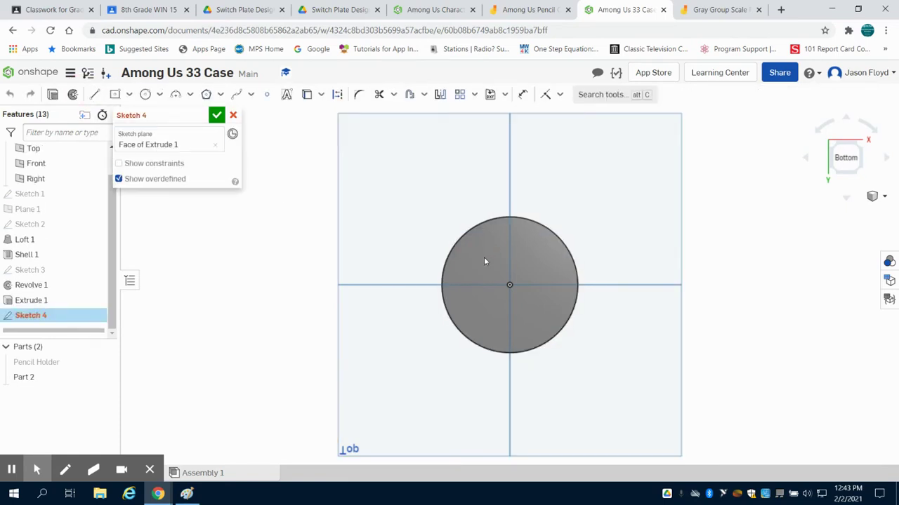
click(146, 98)
click(509, 285)
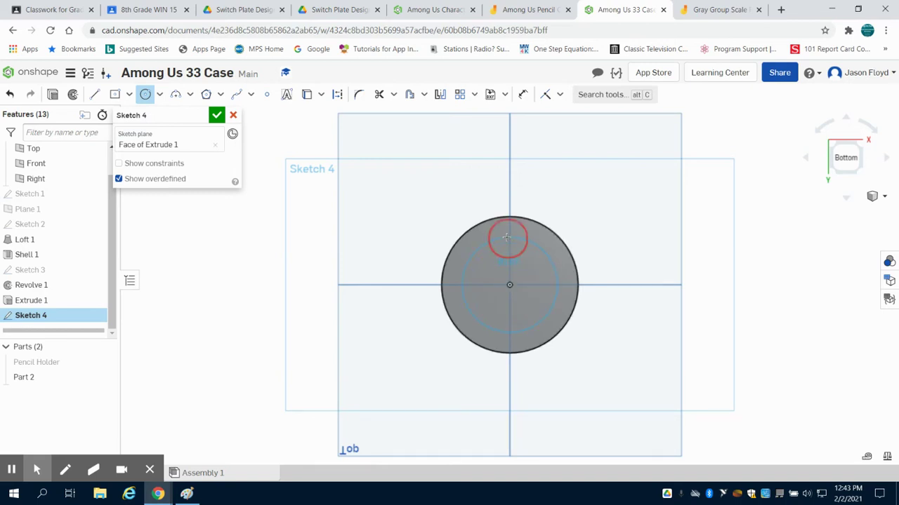
click(506, 238)
text(2.375)
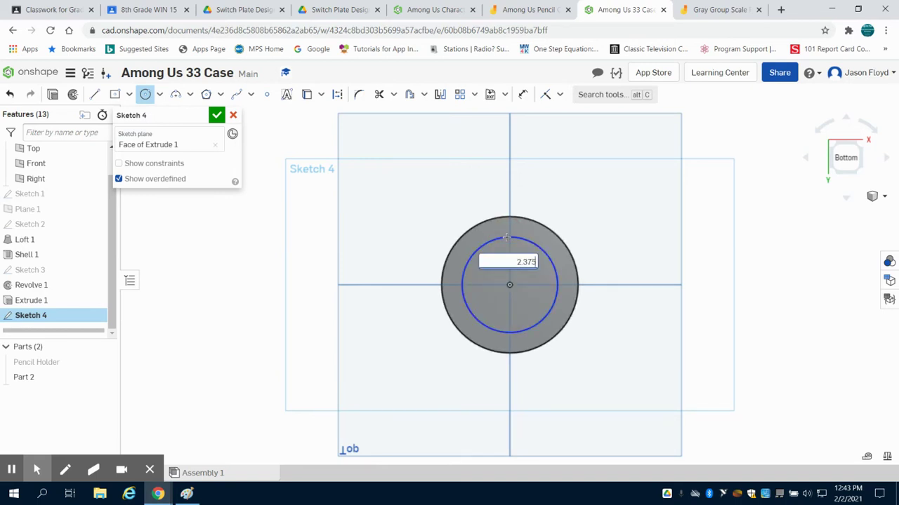
key(Return)
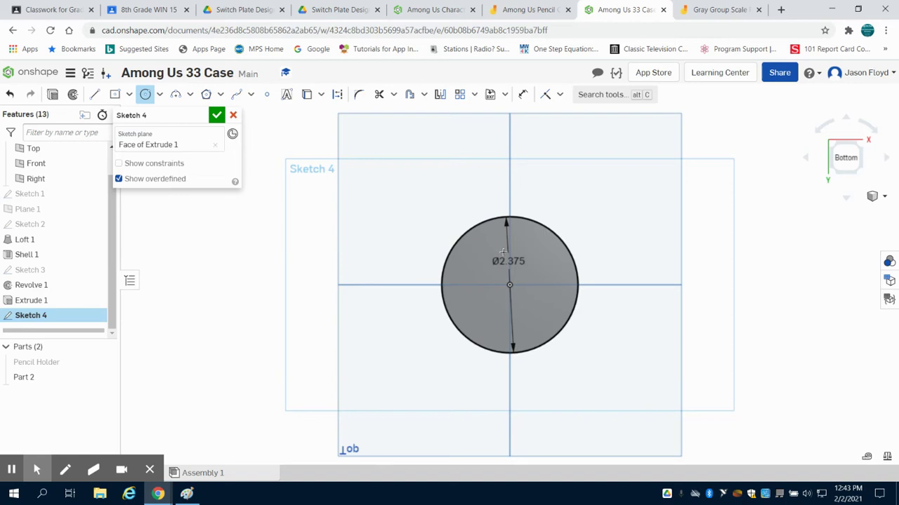
Add two 2 in circles centred on the big circle's left and right edges.
click(442, 285)
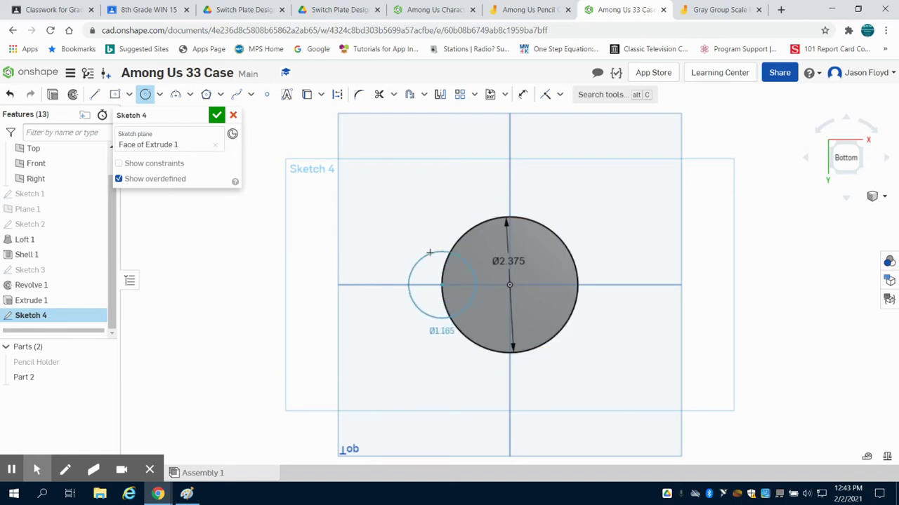
click(430, 251)
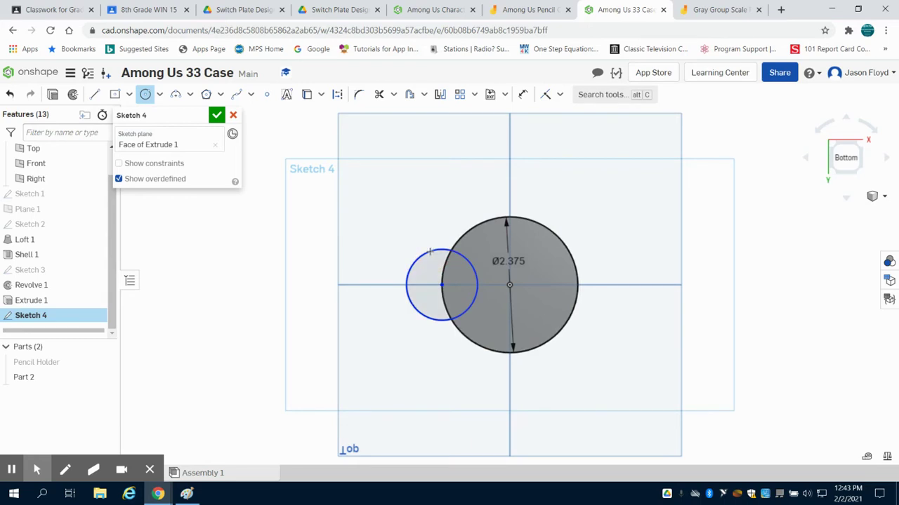
text(2)
key(Return)
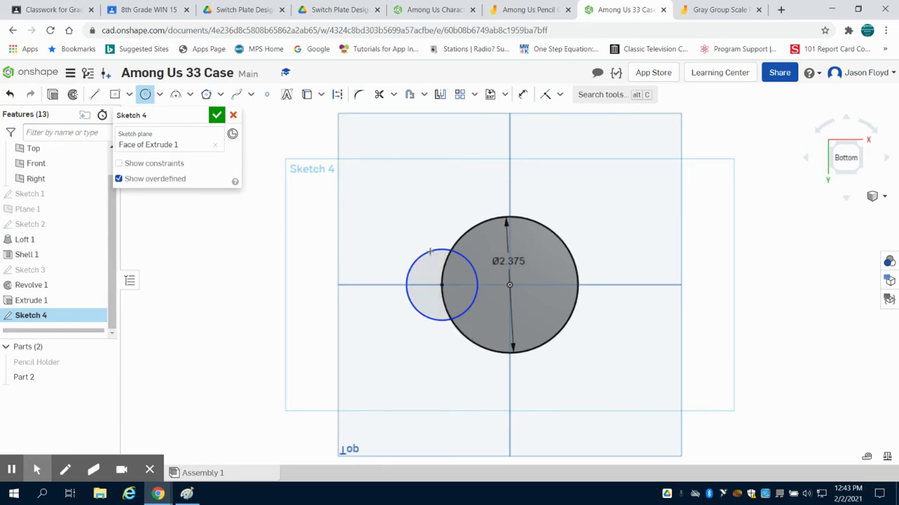
click(577, 285)
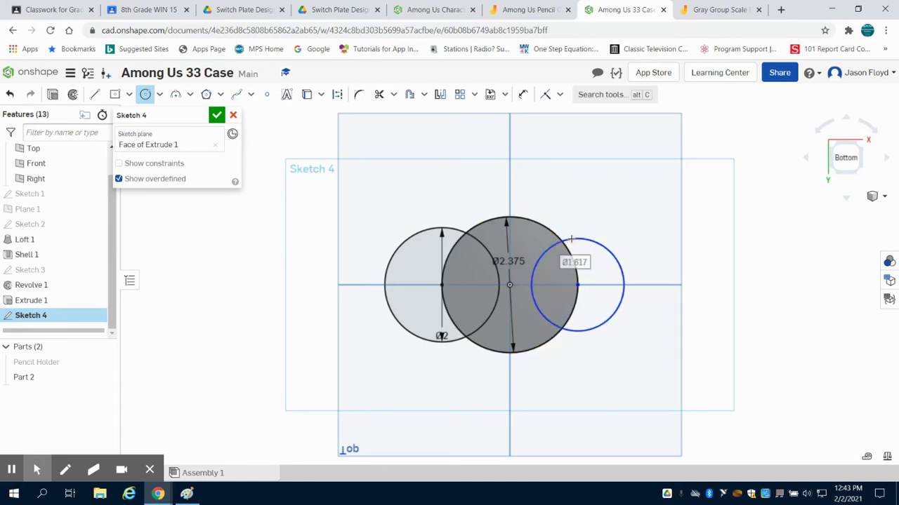
text(2)
key(Return)
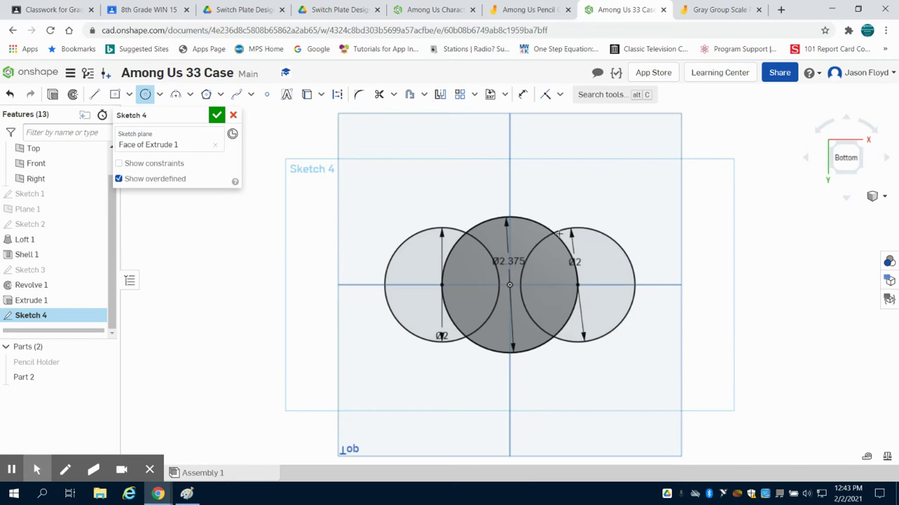
Trim both side circles' outer arcs, leaving two curved leg lines, and close the sketch.
click(379, 94)
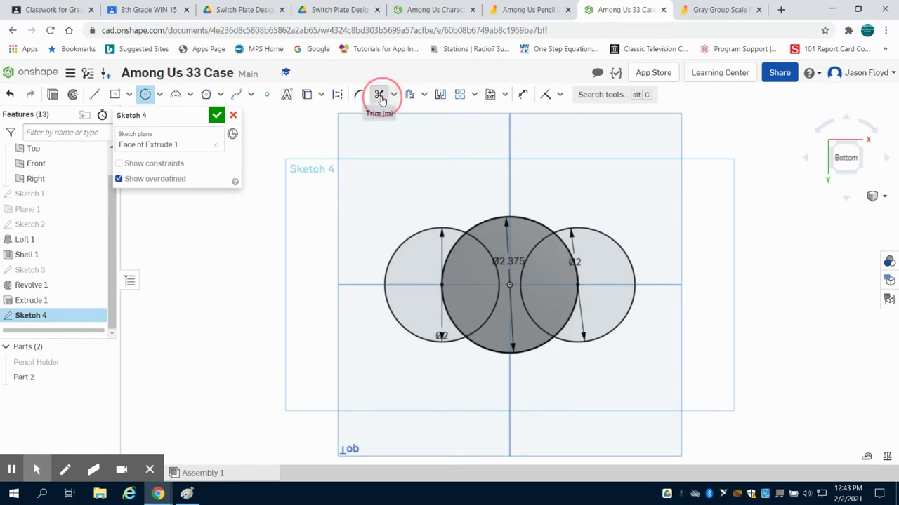
click(417, 234)
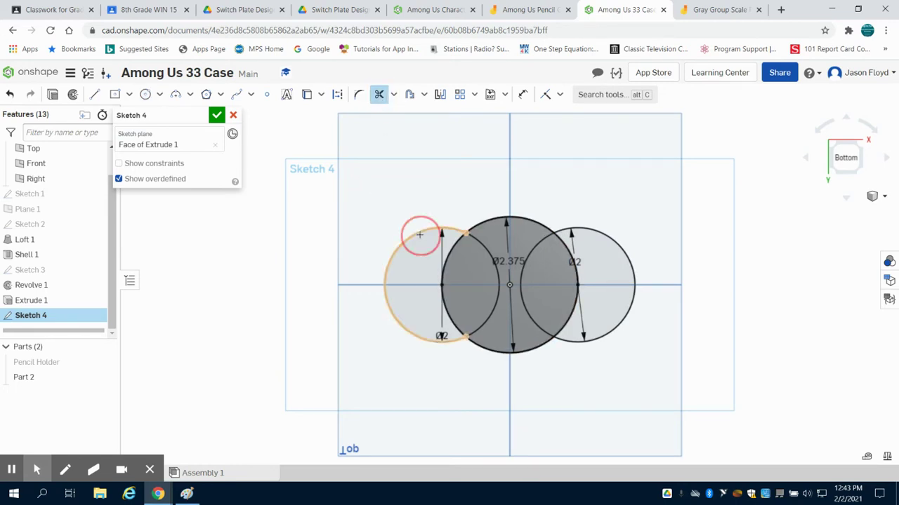
click(624, 251)
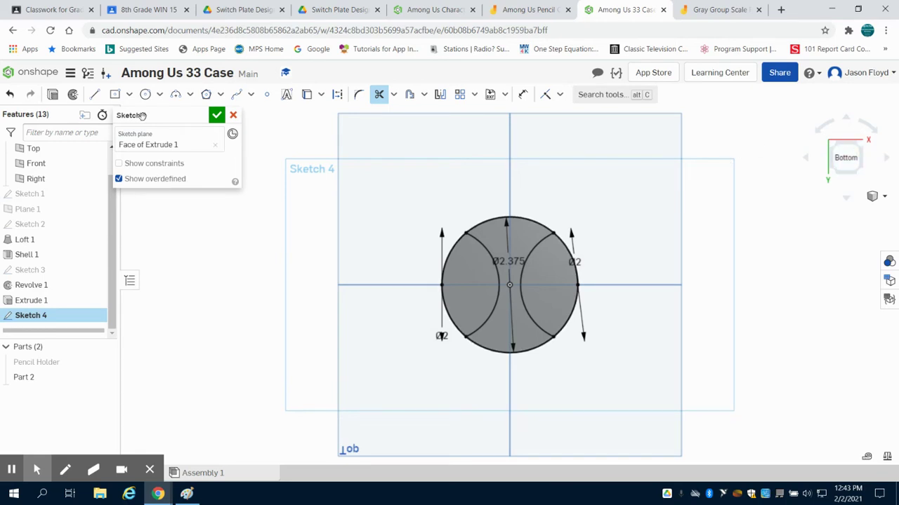
click(53, 95)
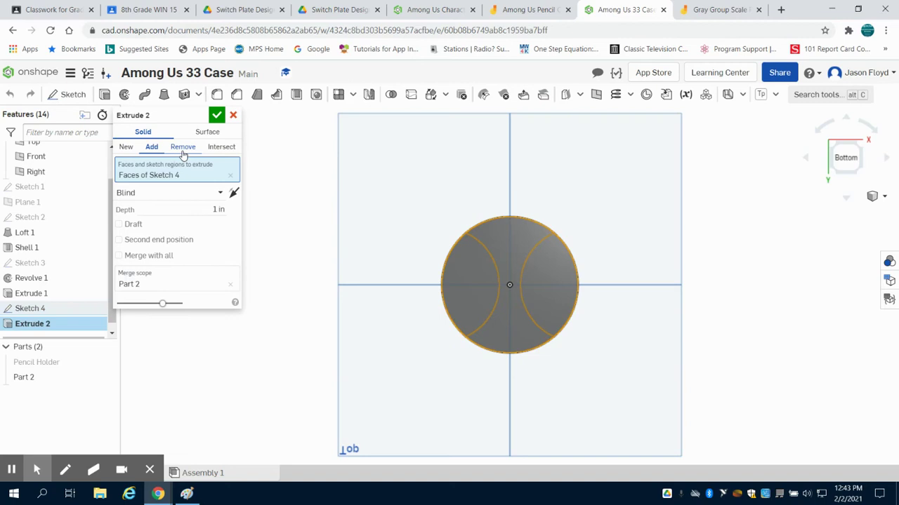
Preview a removing extrude of the sketch, then cancel it.
click(183, 148)
right_drag(730, 177, 699, 213)
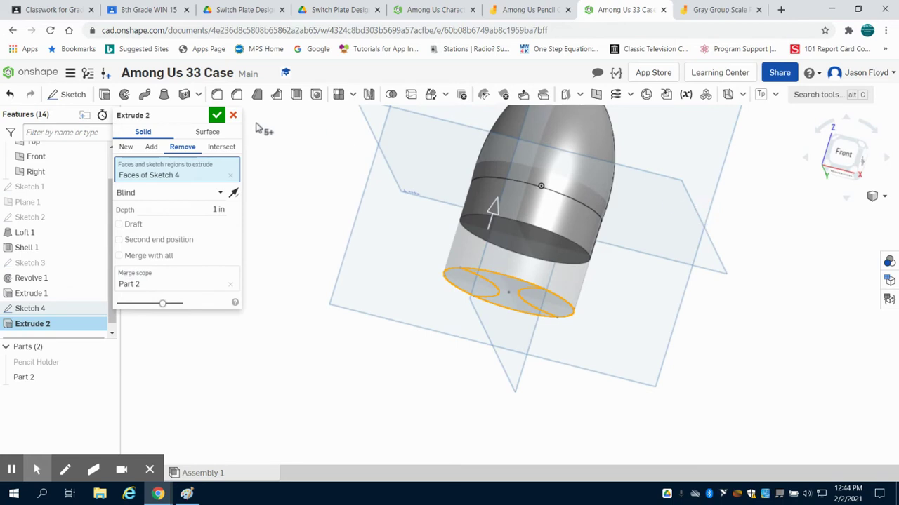
click(234, 115)
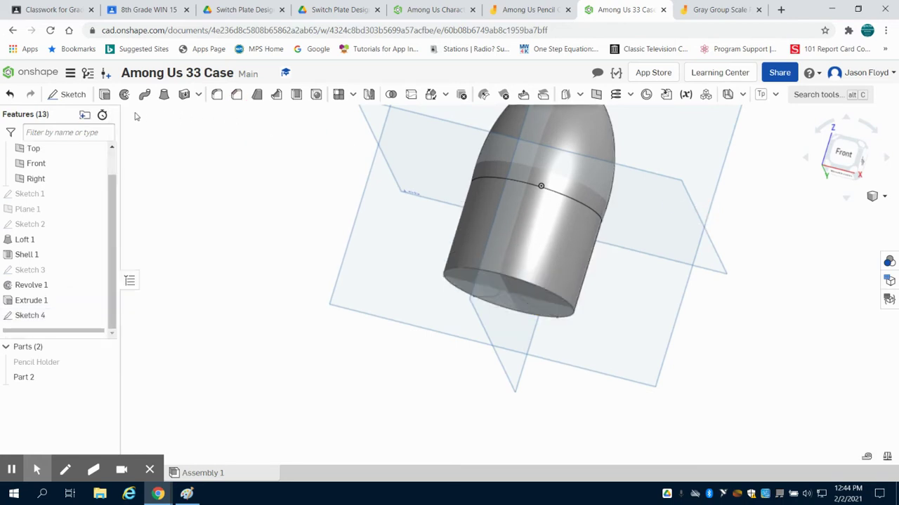
Cut the region between the leg arcs 1 in into the body's bottom.
click(104, 94)
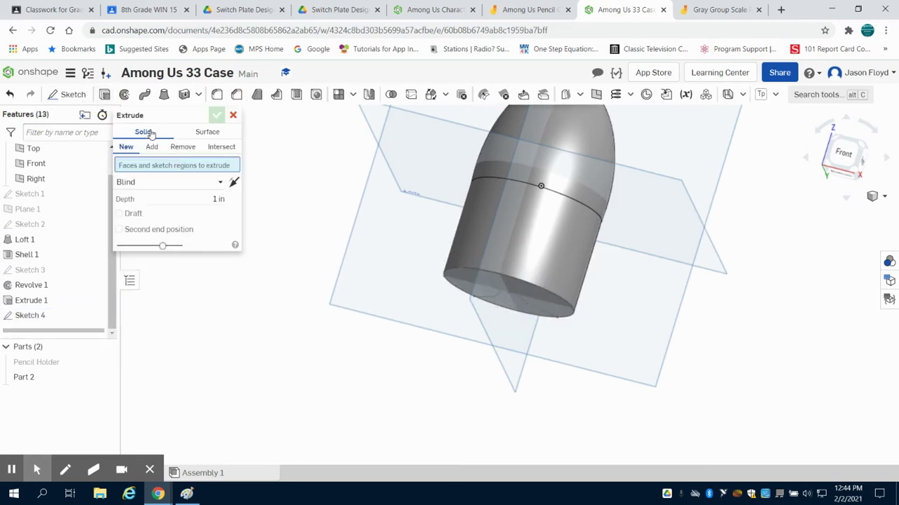
click(183, 146)
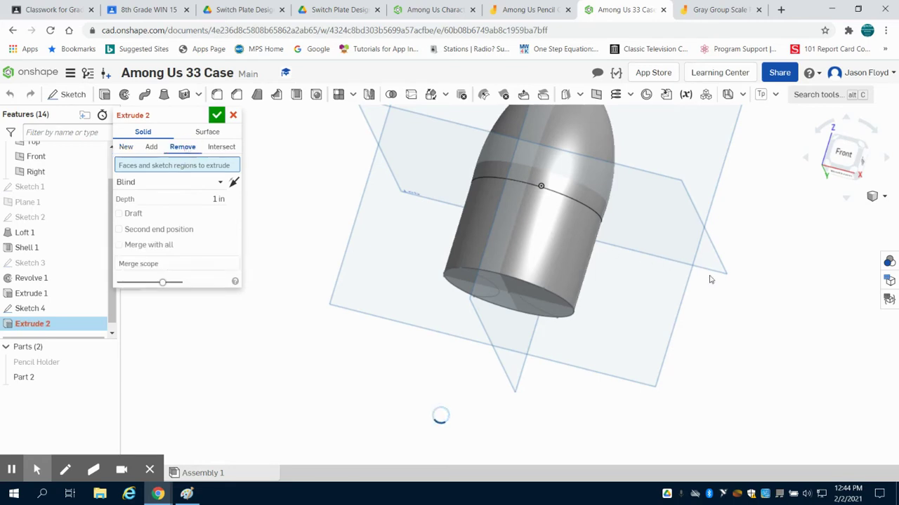
right_drag(743, 277, 747, 251)
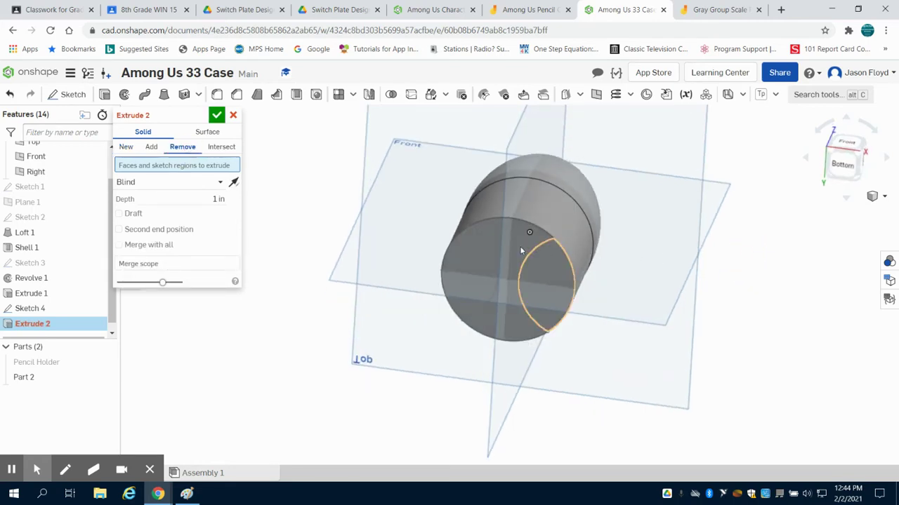
click(520, 248)
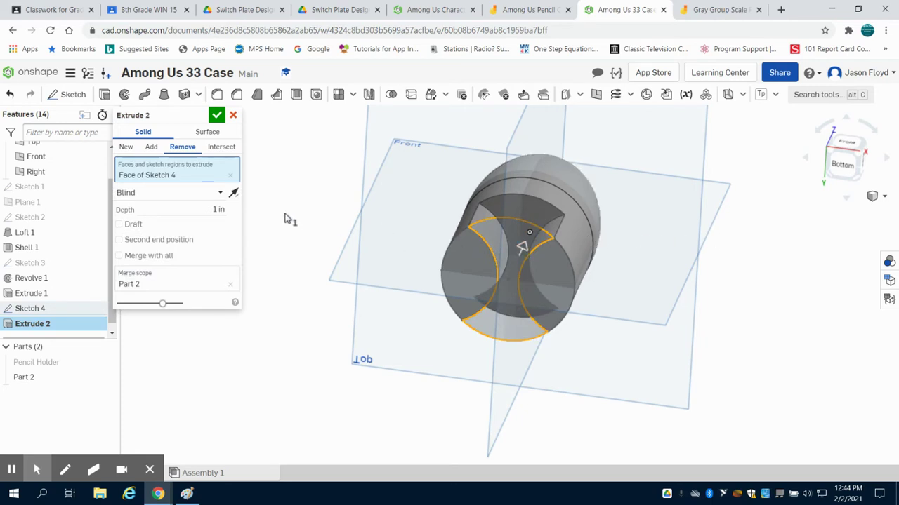
click(216, 116)
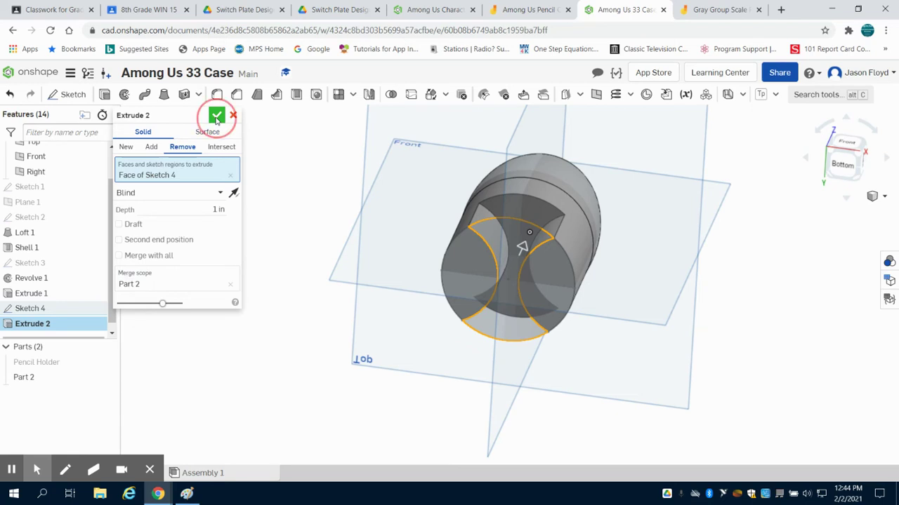
mouse_move(748, 173)
right_down()
mouse_move(750, 210)
mouse_move(750, 200)
right_up()
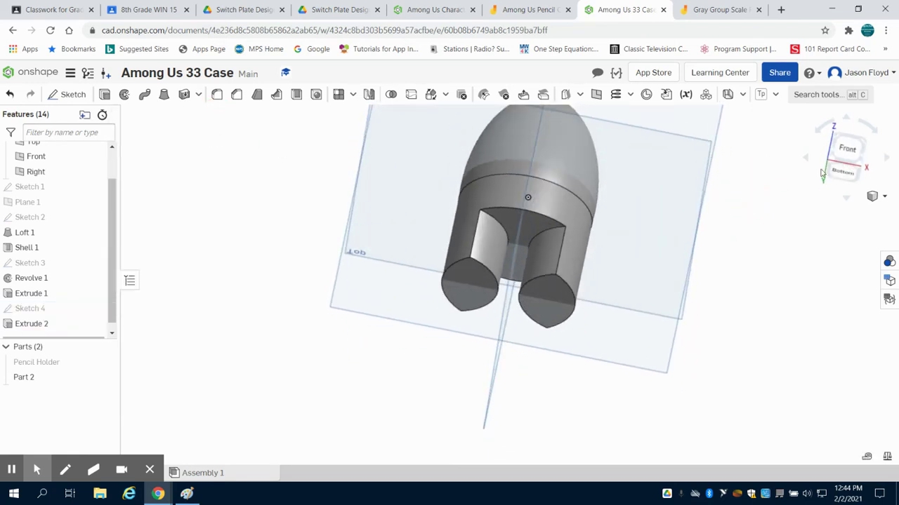
Sketch an origin-centred ellipse 3 in wide and 1.5 in tall on the bottom face.
click(829, 174)
click(68, 94)
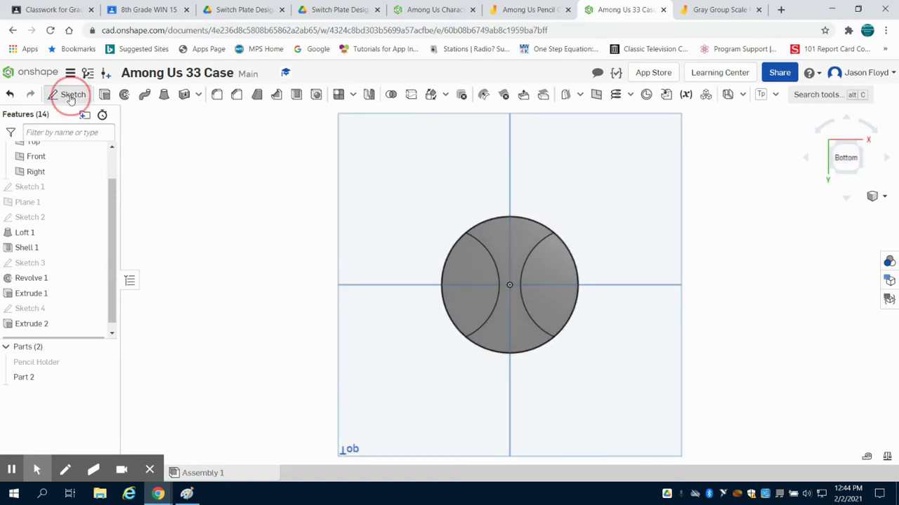
click(464, 284)
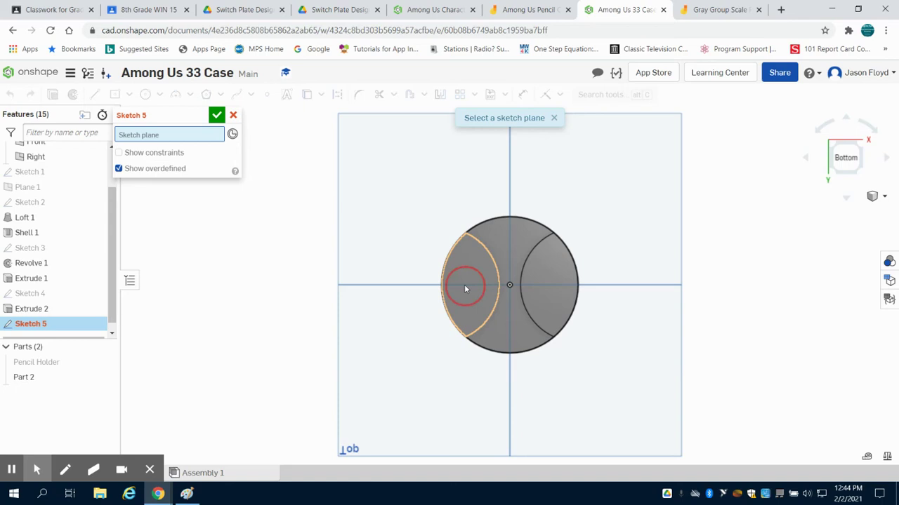
click(160, 96)
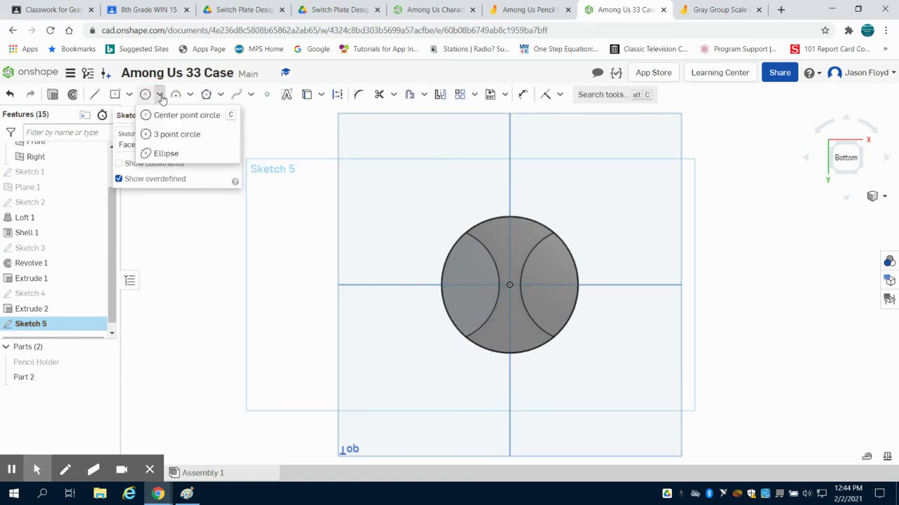
click(168, 155)
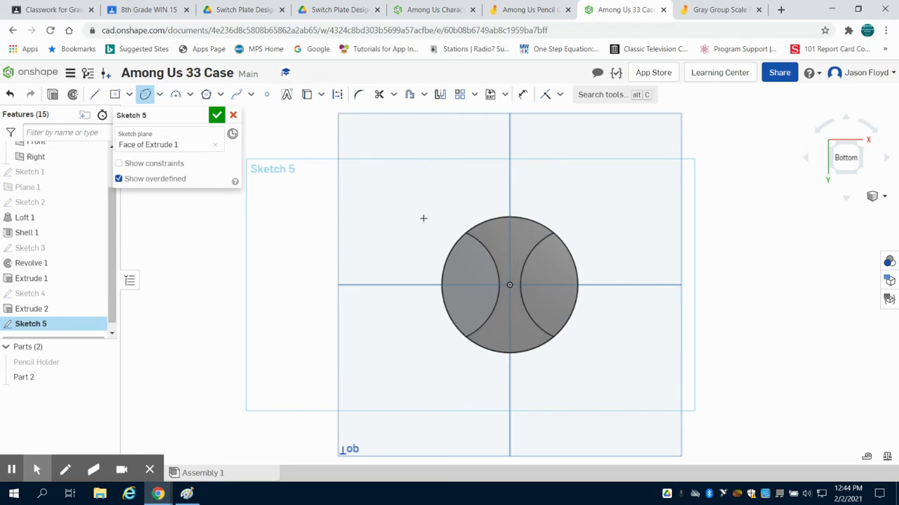
click(509, 284)
click(420, 284)
click(465, 302)
text(3)
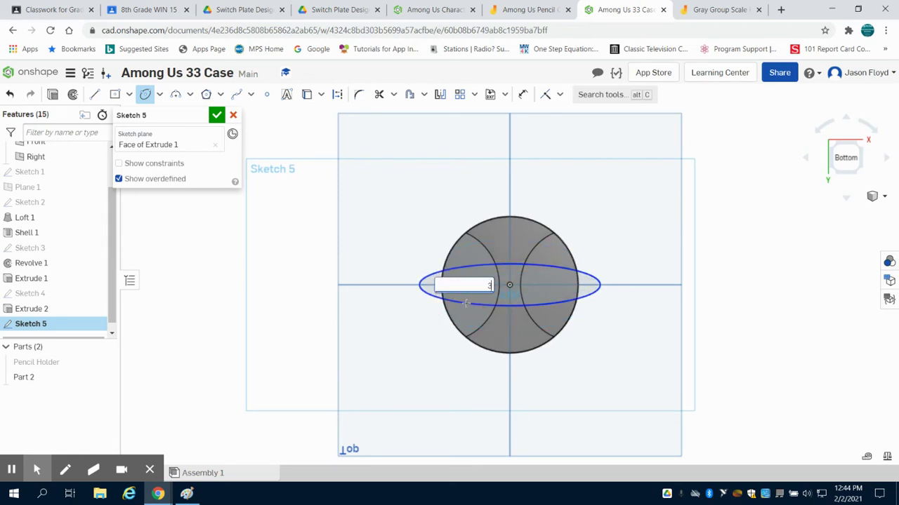
key(Return)
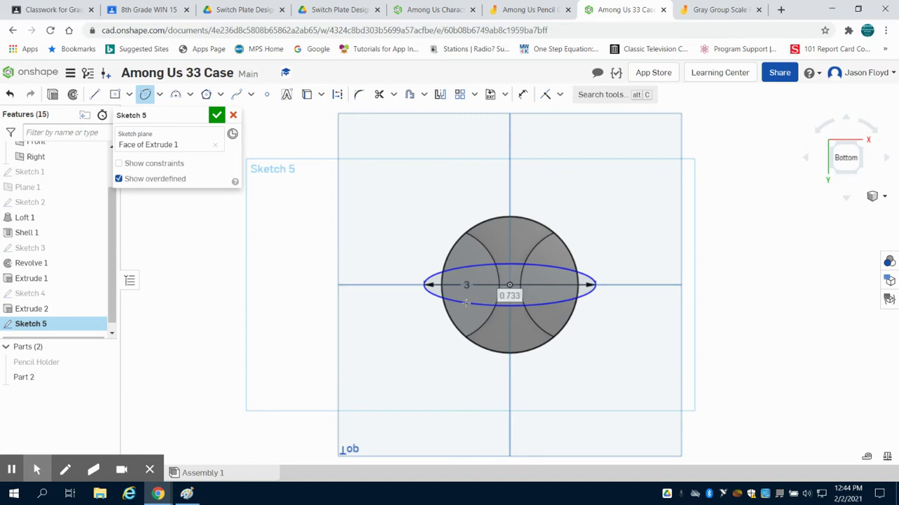
text(1.5)
key(Return)
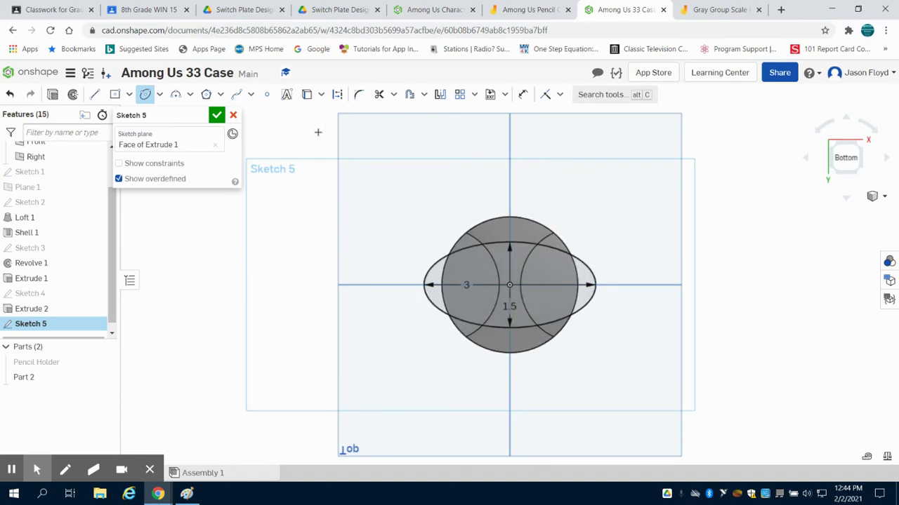
Draw a 6 in by 3 in centre-point rectangle at the origin around the ellipse.
click(115, 95)
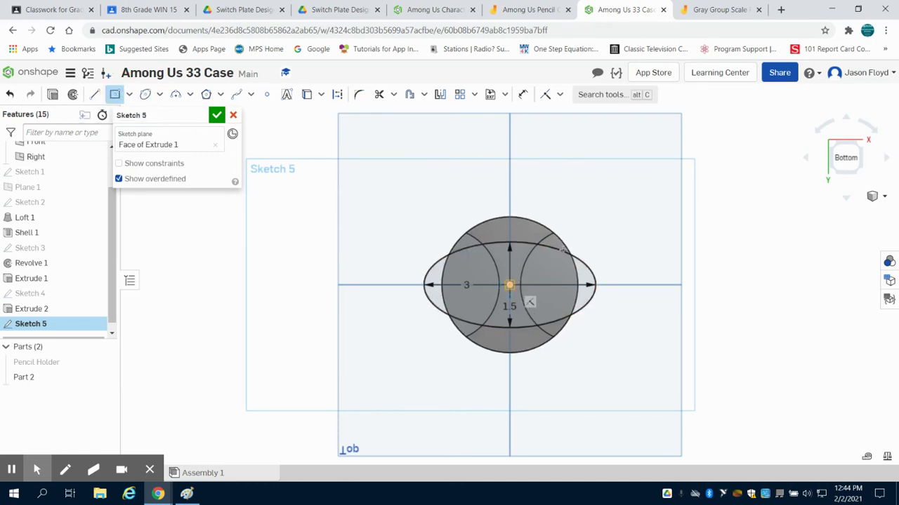
click(509, 284)
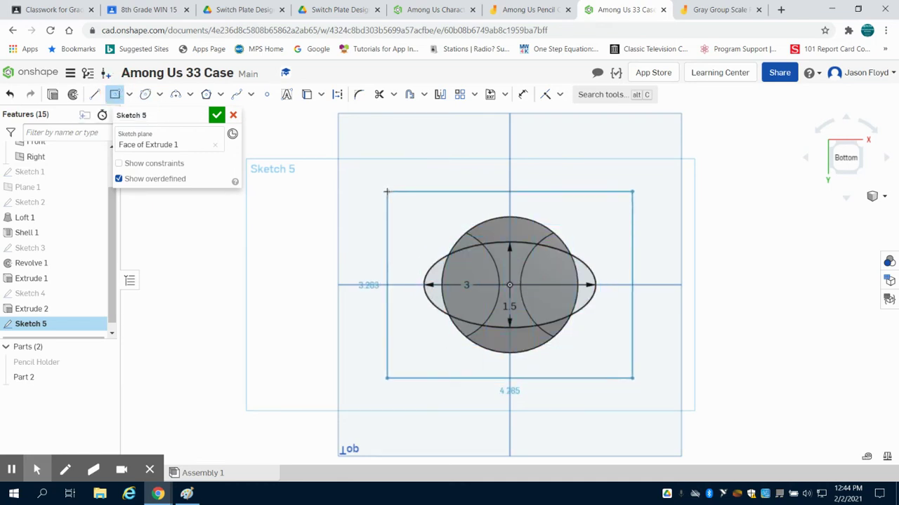
click(386, 191)
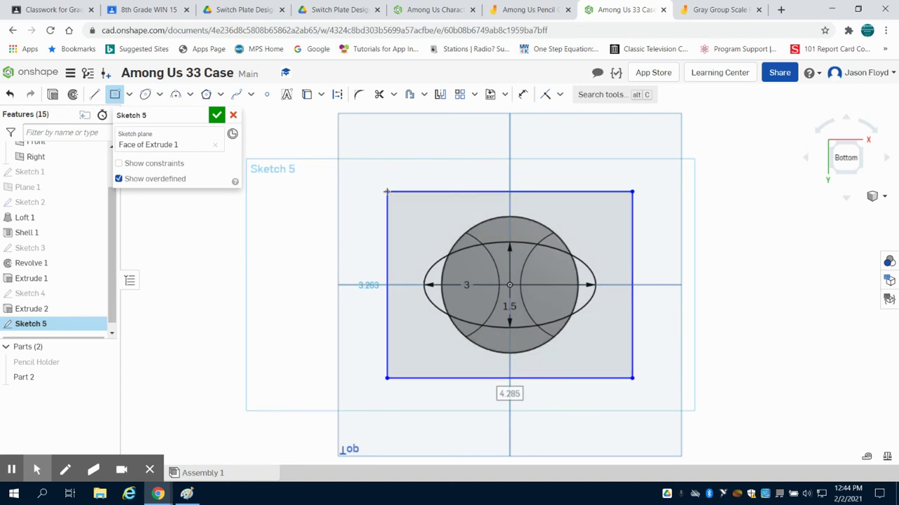
text(6)
key(Tab)
text(3)
key(Return)
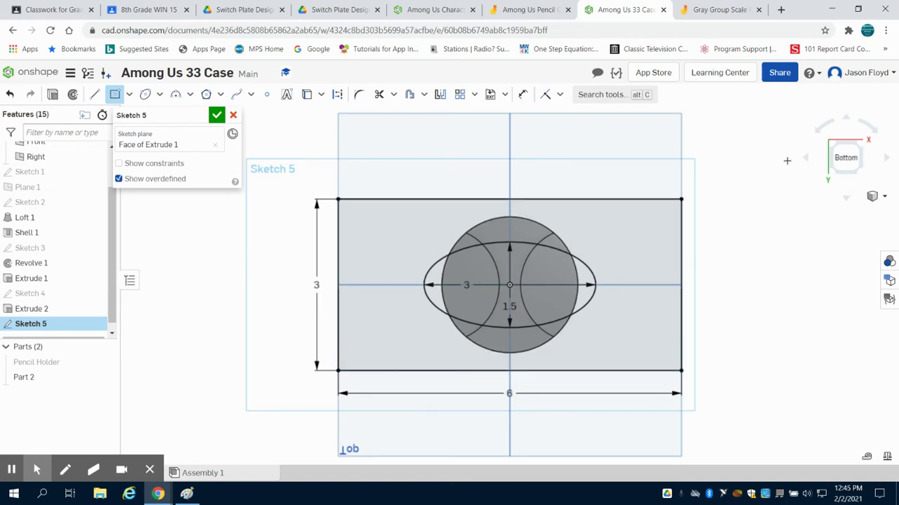
key(shift+7)
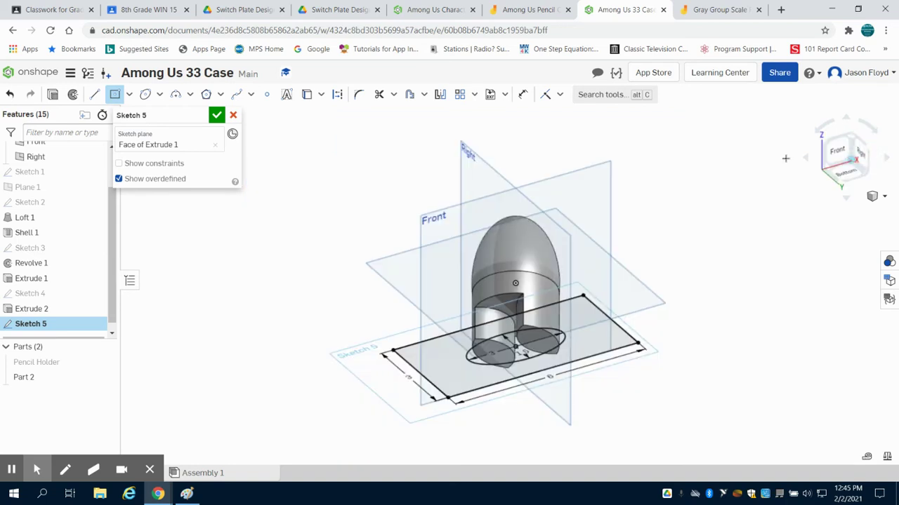
Remove the Sketch 5 region outside the ellipse with a Through all extrude cut.
click(54, 94)
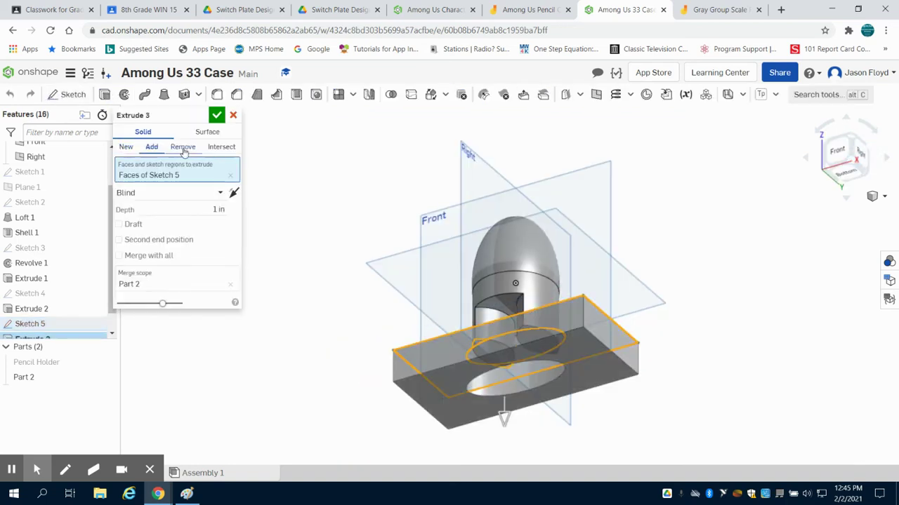
click(183, 148)
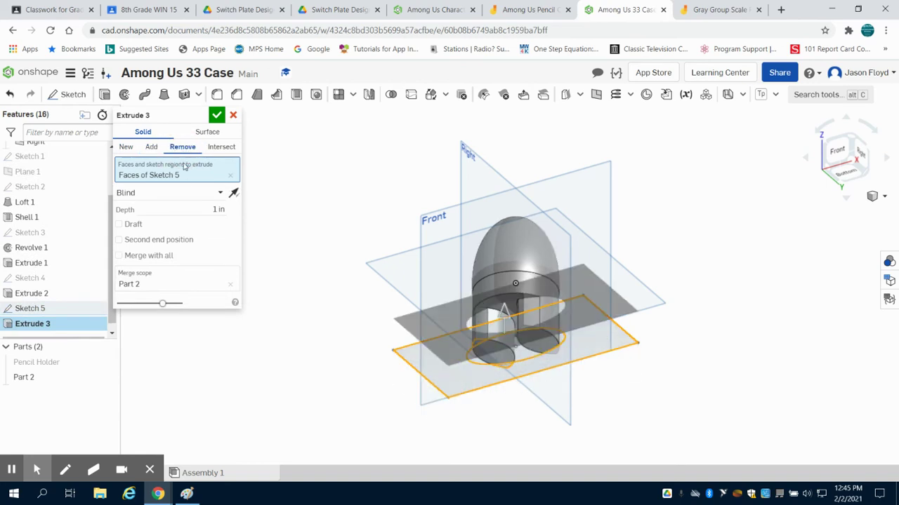
click(181, 195)
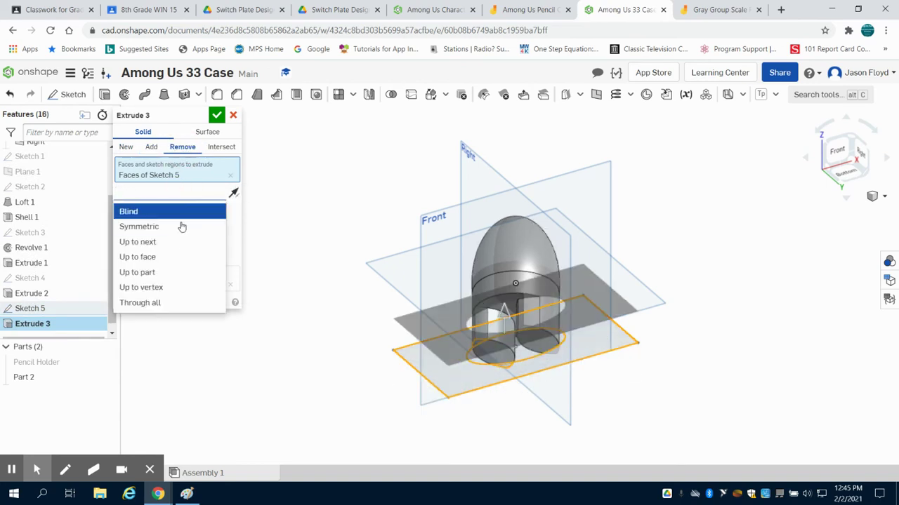
click(173, 303)
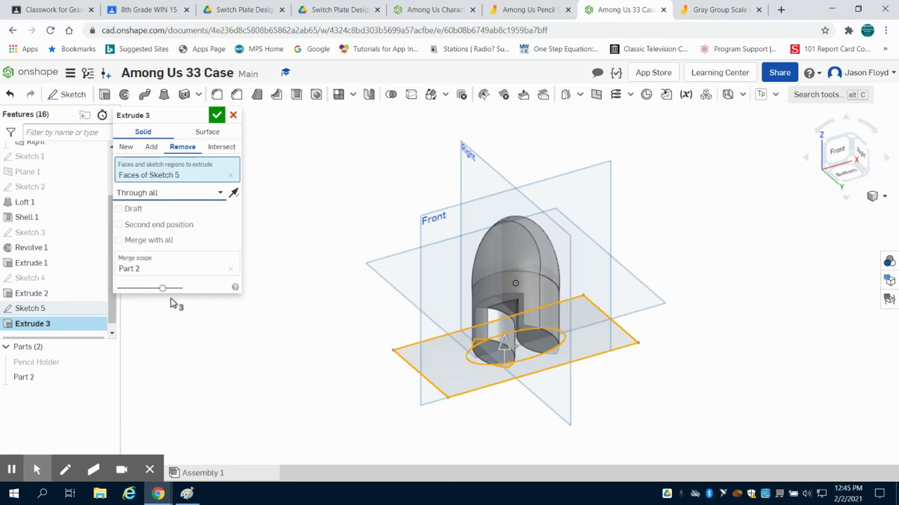
click(217, 117)
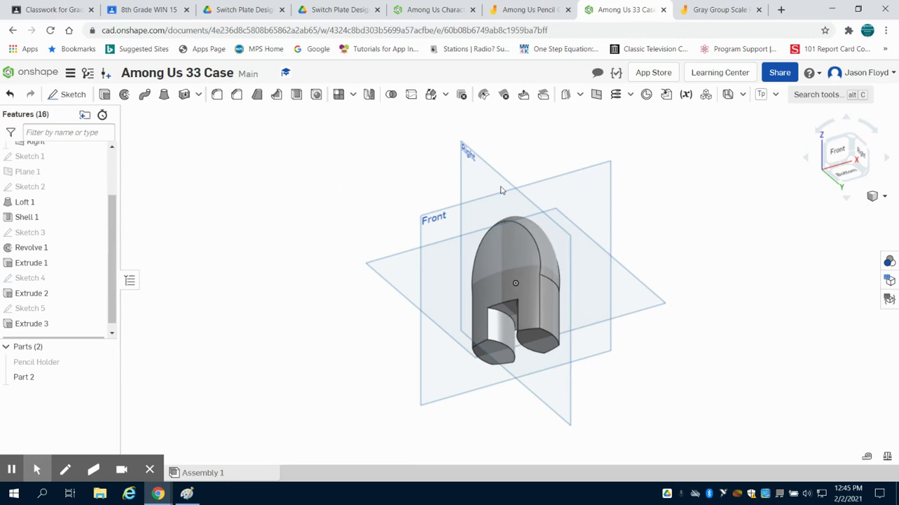
Orbit to inspect the rounded legs, then snap back to isometric.
mouse_move(732, 163)
right_down()
mouse_move(697, 203)
mouse_move(690, 184)
mouse_move(682, 206)
right_up()
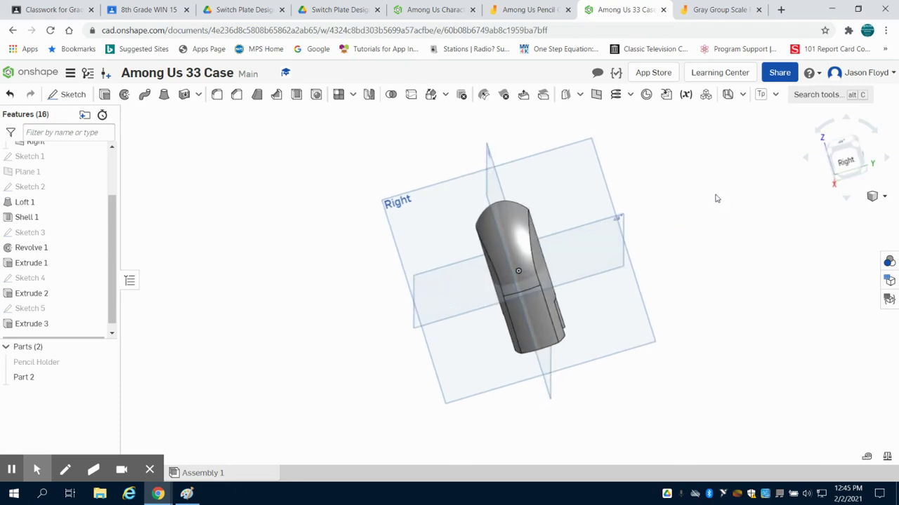
click(852, 145)
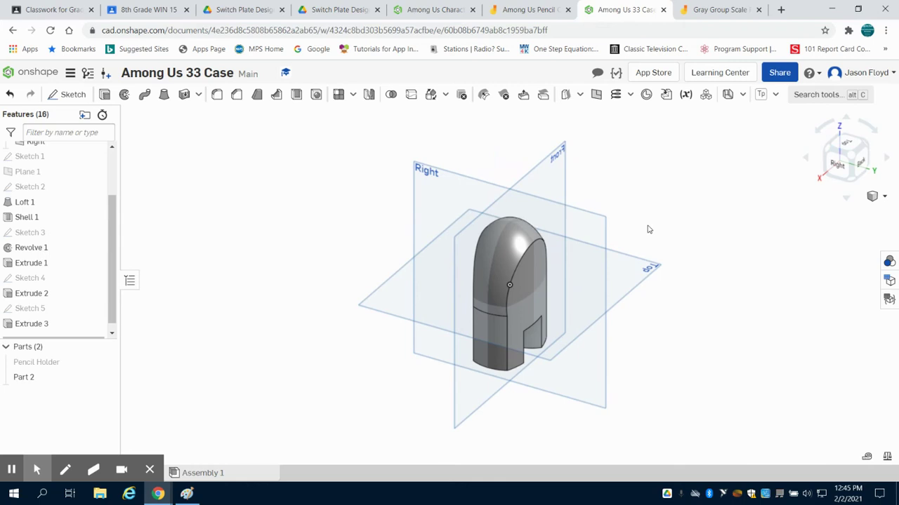
Colour Part 2 red, check its back, and return to isometric.
right_click(36, 379)
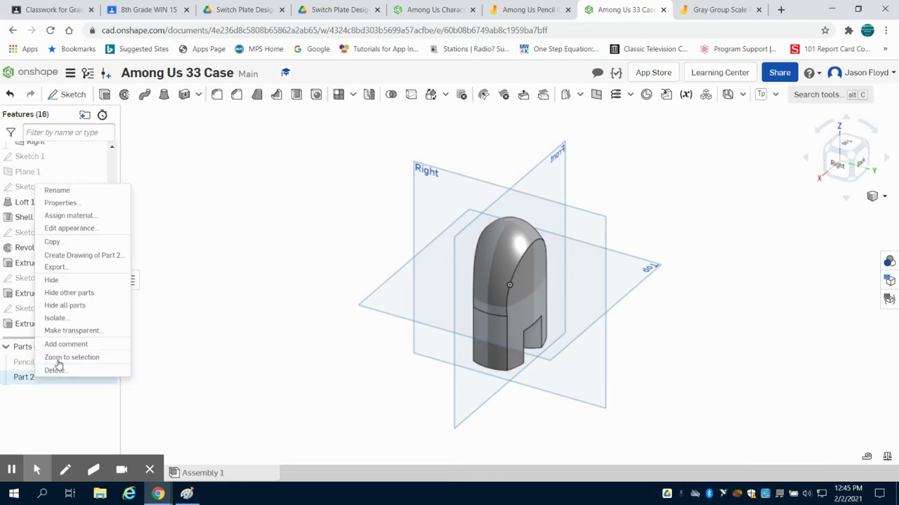
click(82, 229)
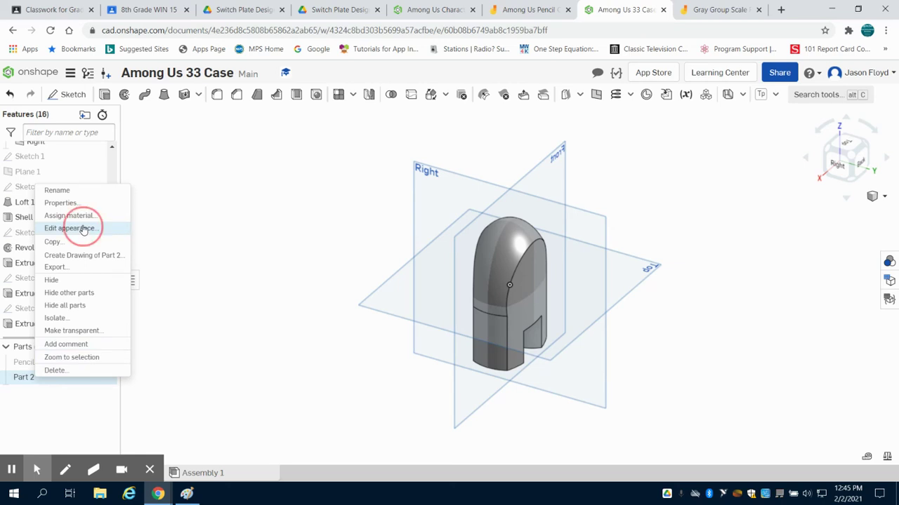
click(148, 271)
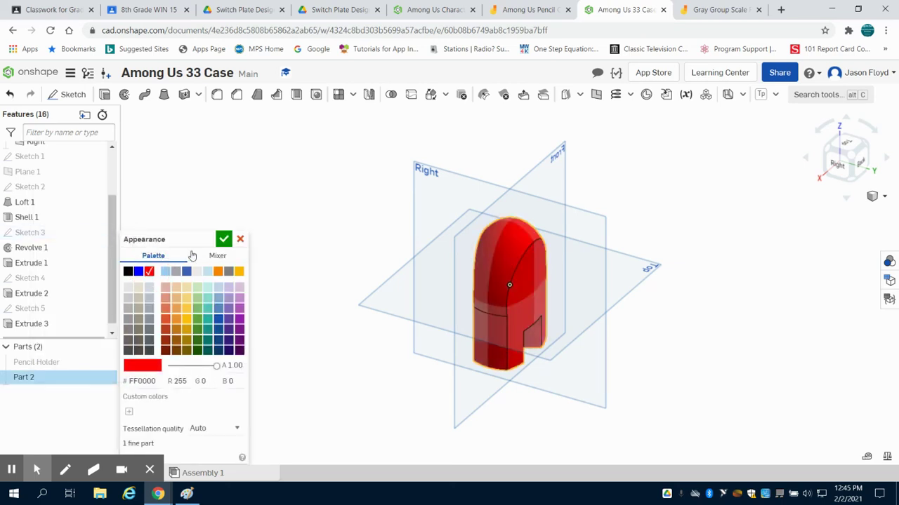
click(223, 240)
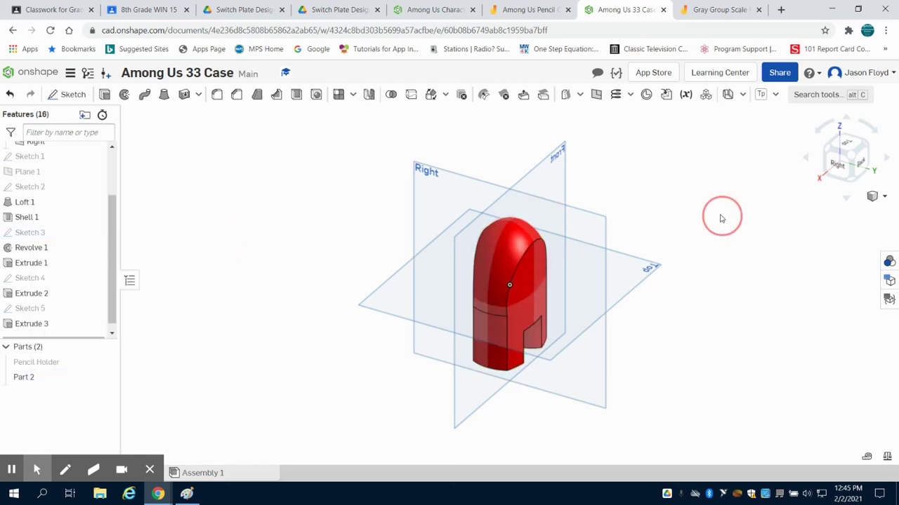
mouse_move(718, 217)
right_down()
mouse_move(652, 234)
mouse_move(634, 215)
right_up()
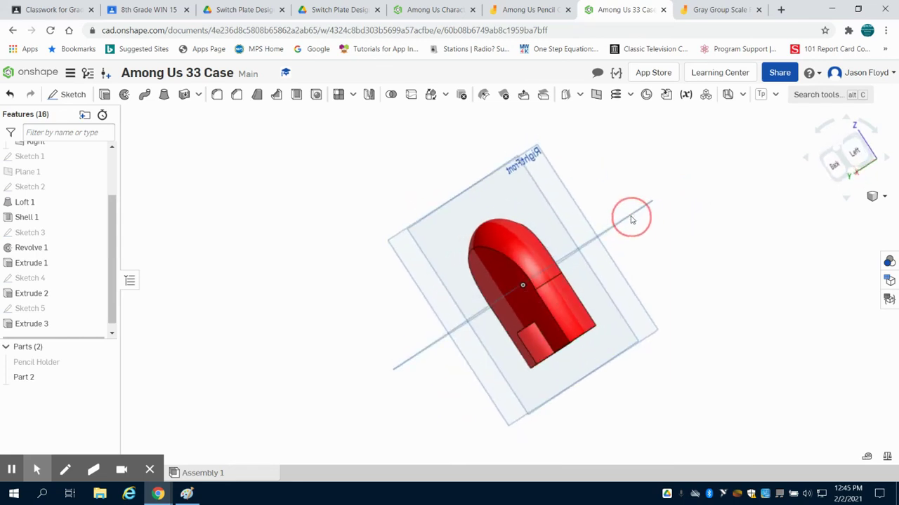
click(836, 148)
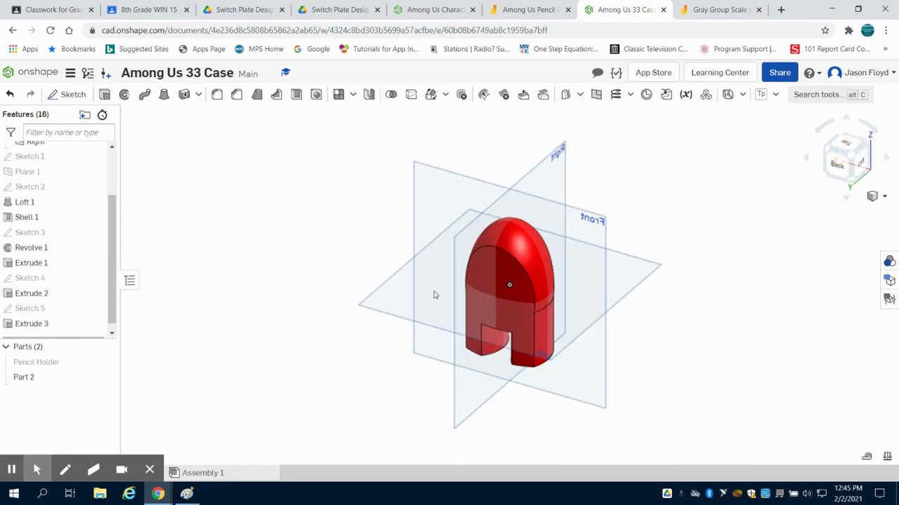
Rename Part 2 to 'Body' and hide it from view.
right_click(63, 379)
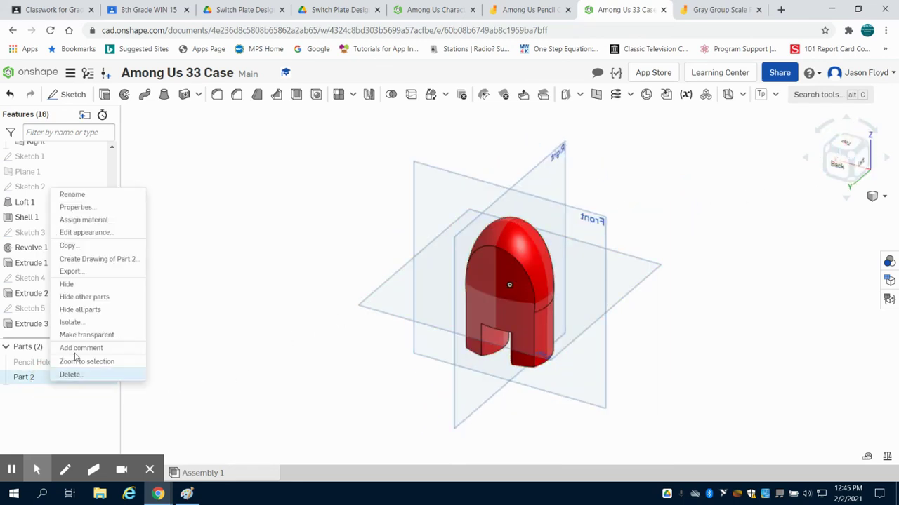
click(73, 194)
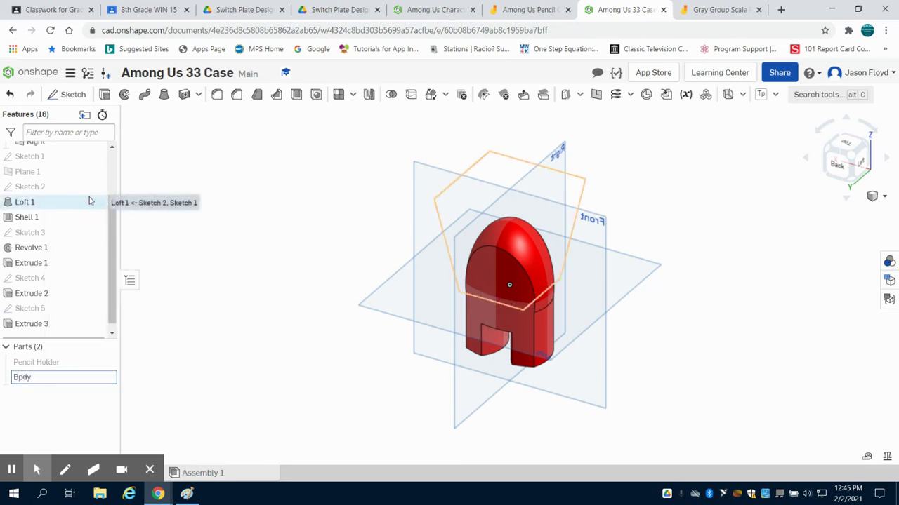
text(y)
key(Return)
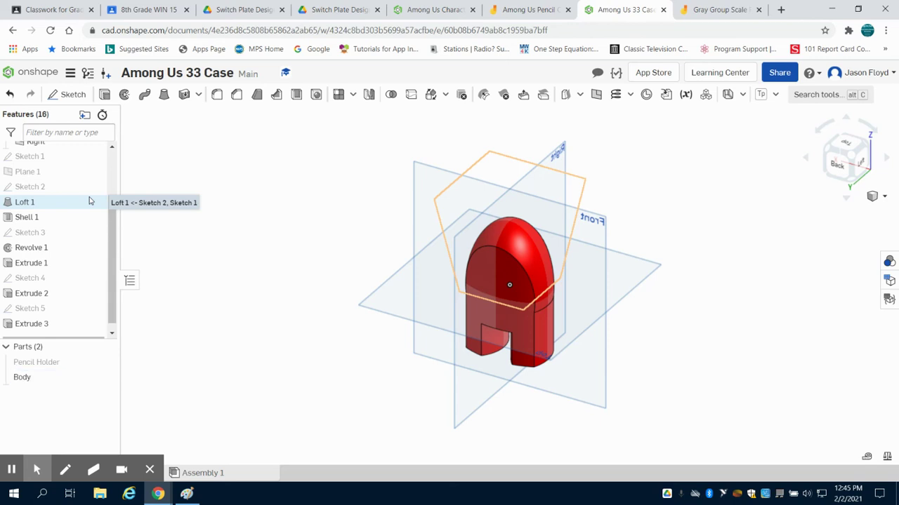
mouse_move(56, 377)
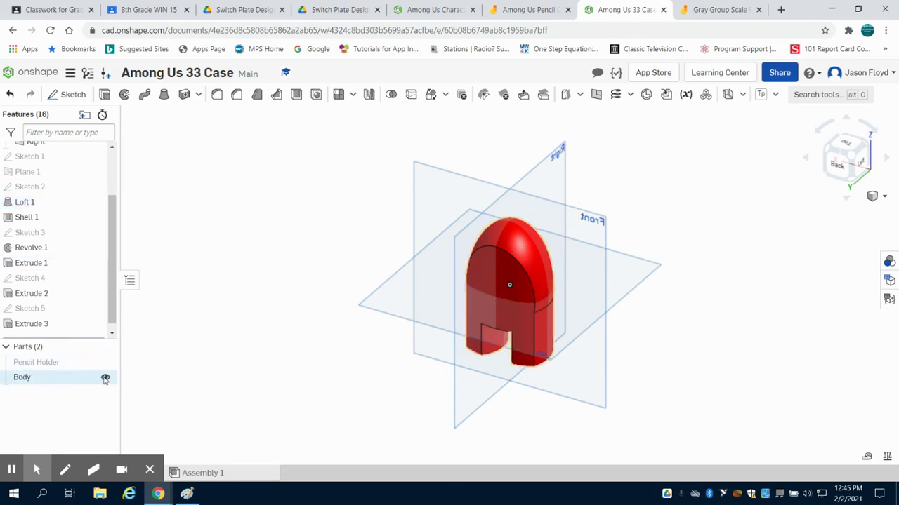
click(105, 379)
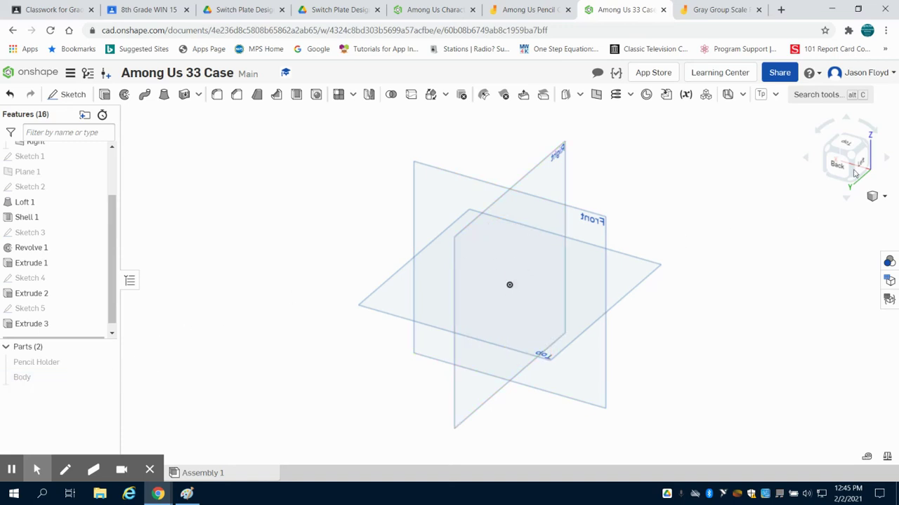
Turn the view to face Front and start a new sketch on the Front plane.
click(883, 158)
click(883, 157)
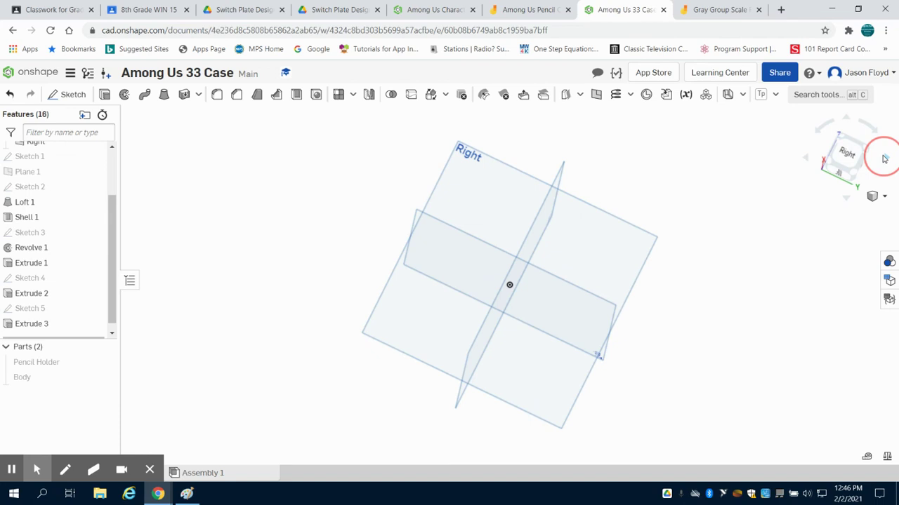
click(836, 156)
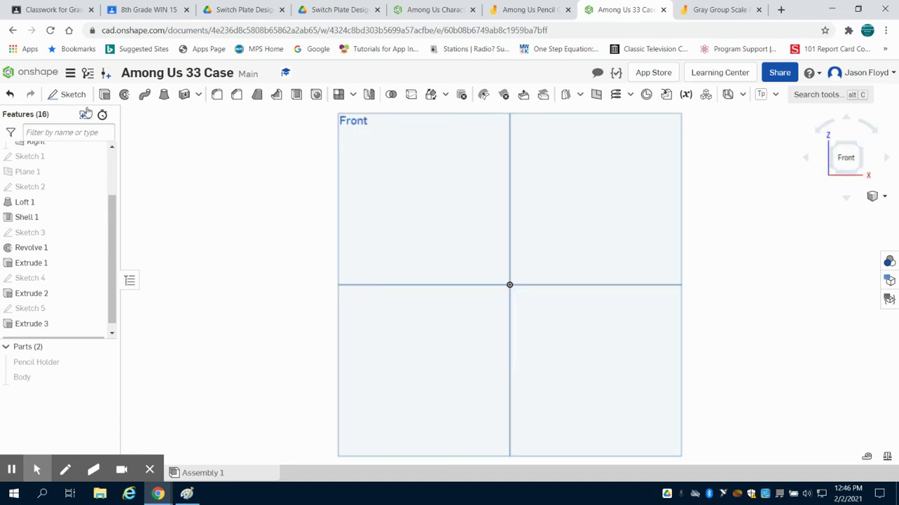
click(59, 95)
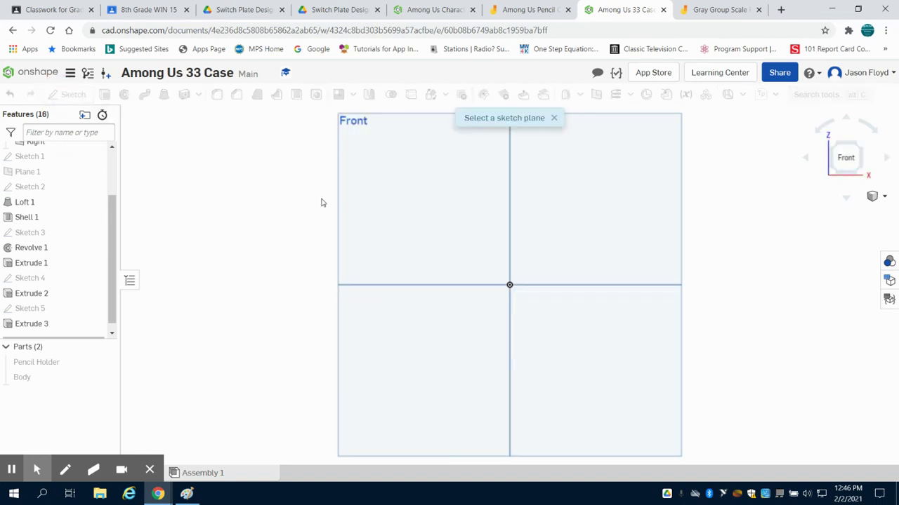
click(390, 224)
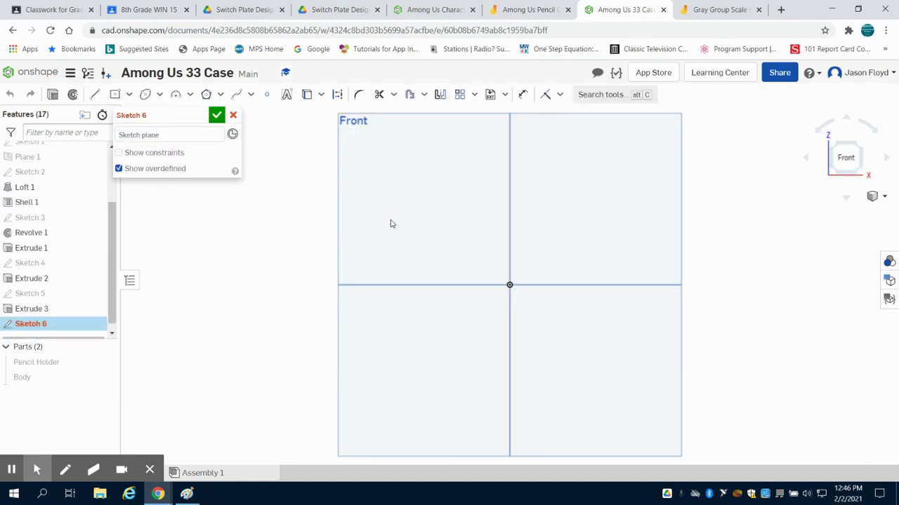
Draw an origin-centred ellipse 2.5 wide and 1.25 tall.
click(145, 94)
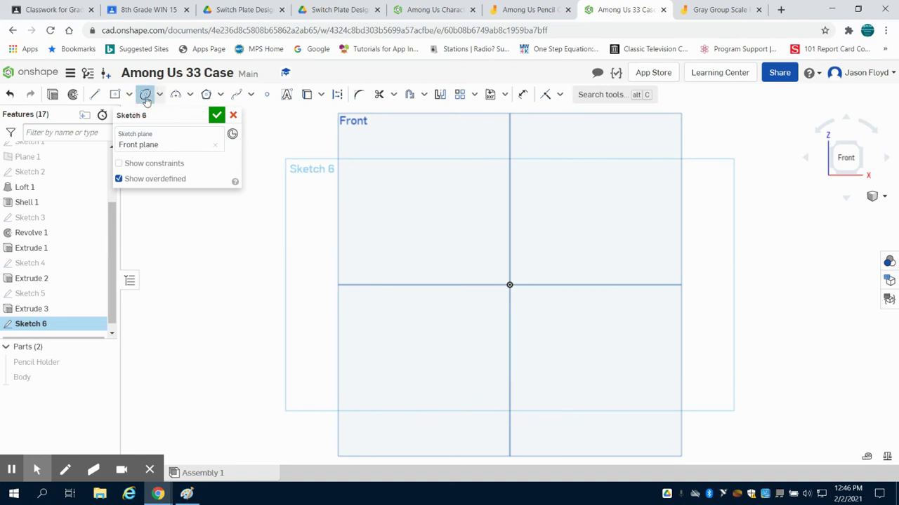
click(509, 285)
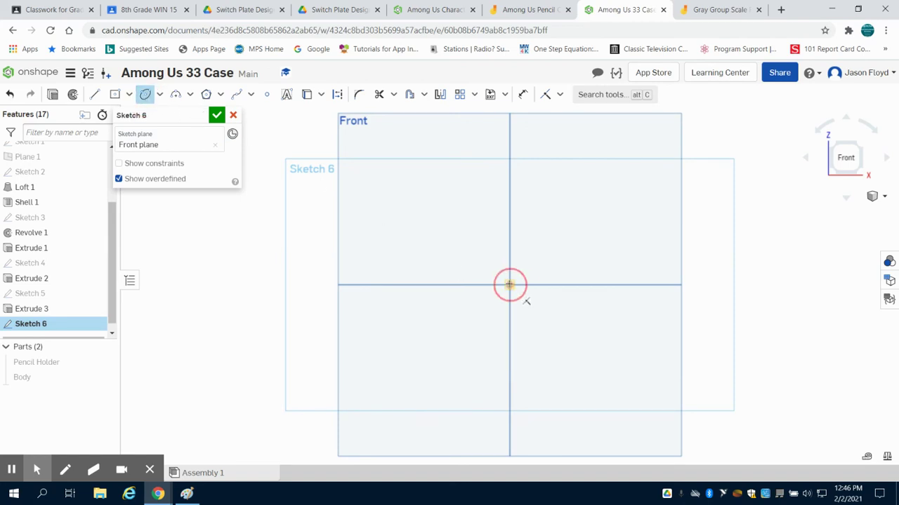
click(402, 286)
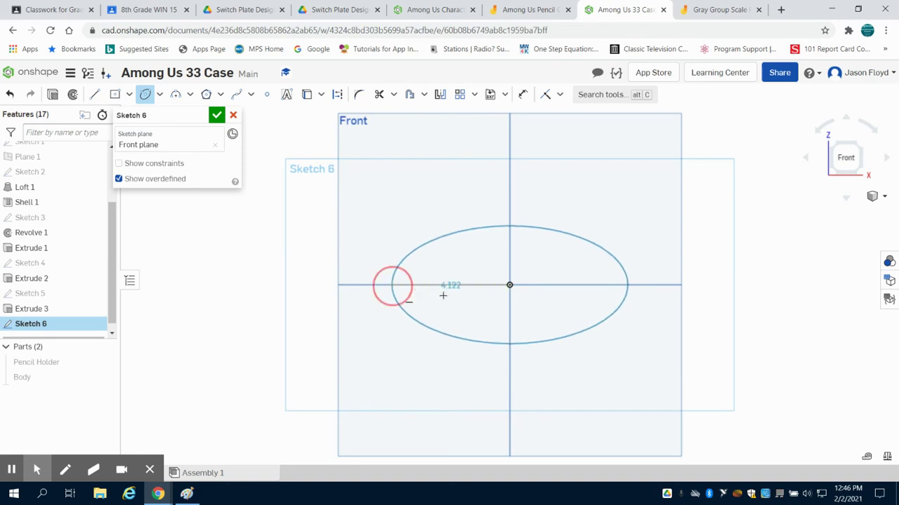
click(443, 308)
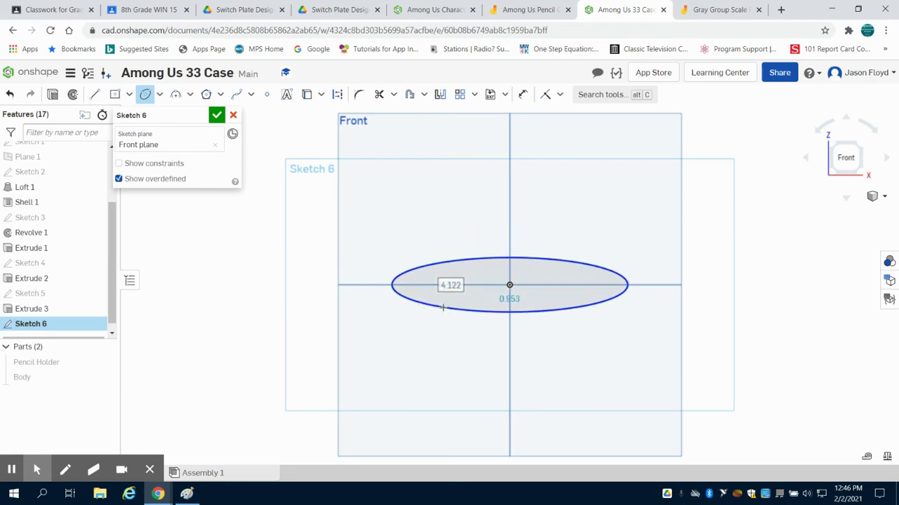
text(2.5)
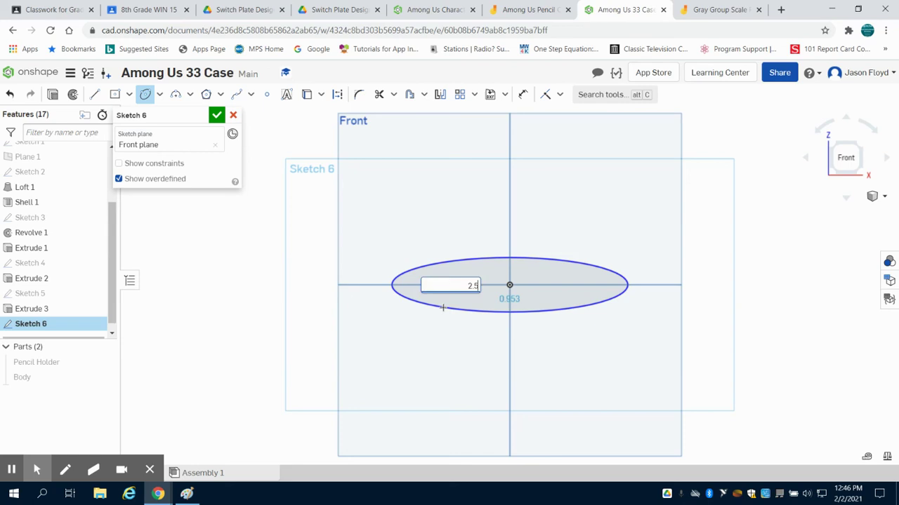
key(Tab)
text(1)
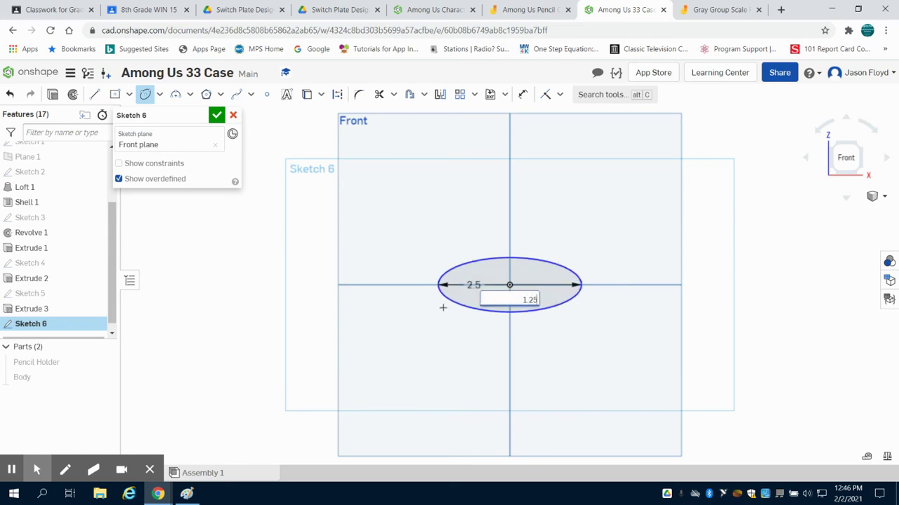
key(Return)
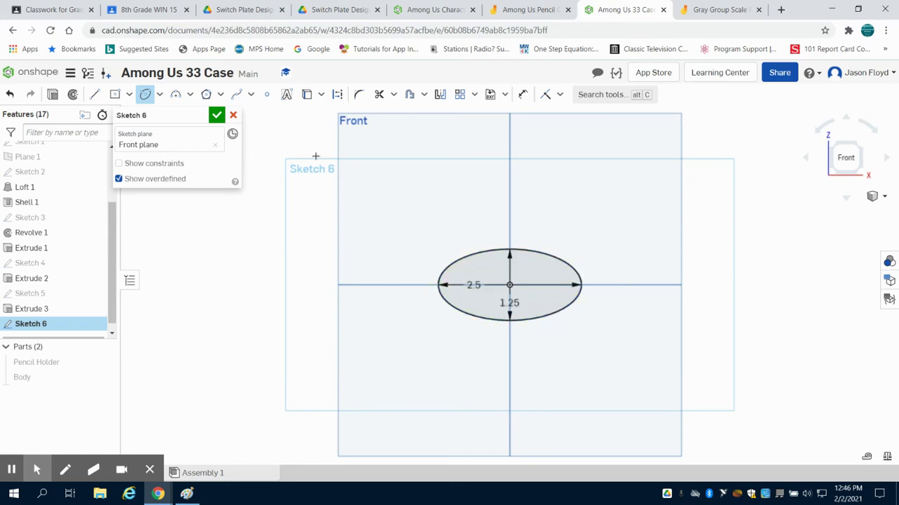
Draw a line across the ellipse's width and trim away its lower arc.
click(95, 94)
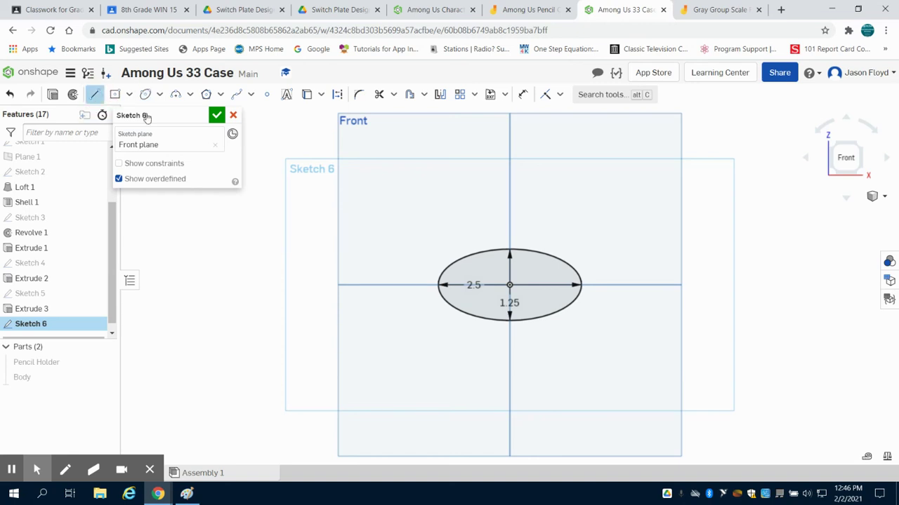
click(438, 284)
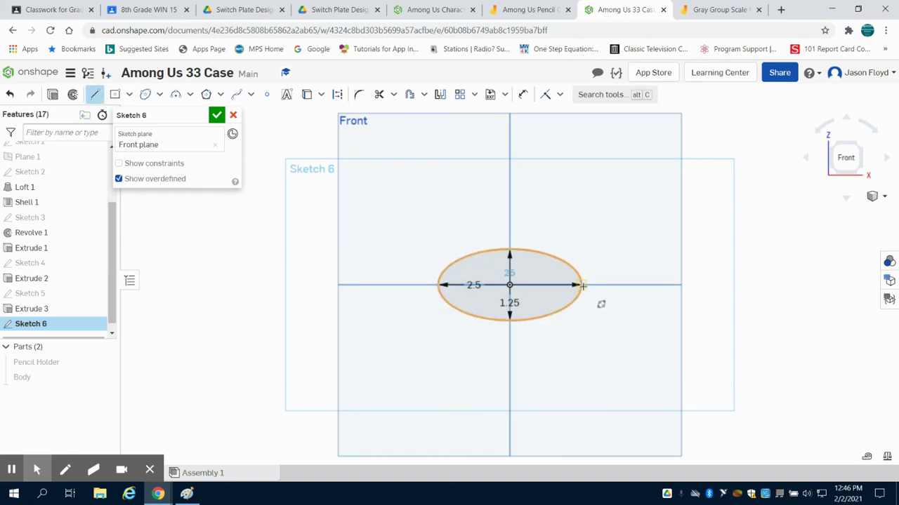
click(582, 285)
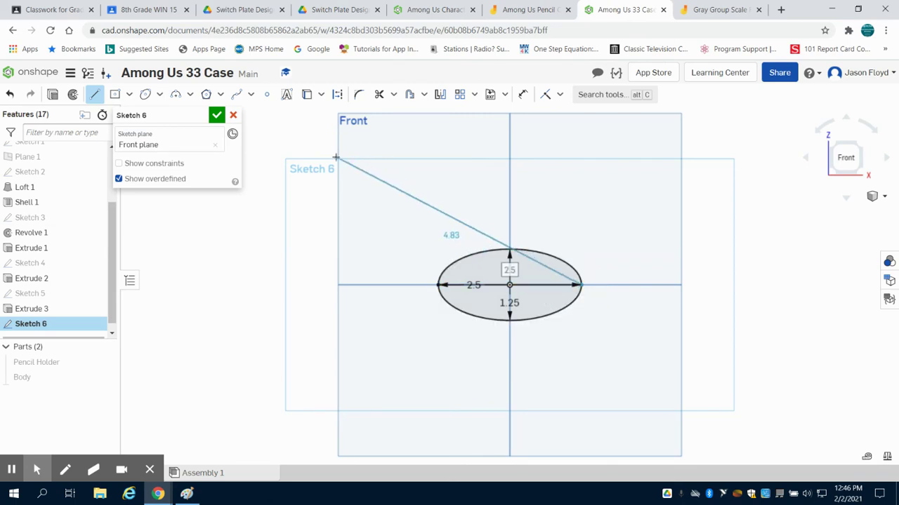
key(Escape)
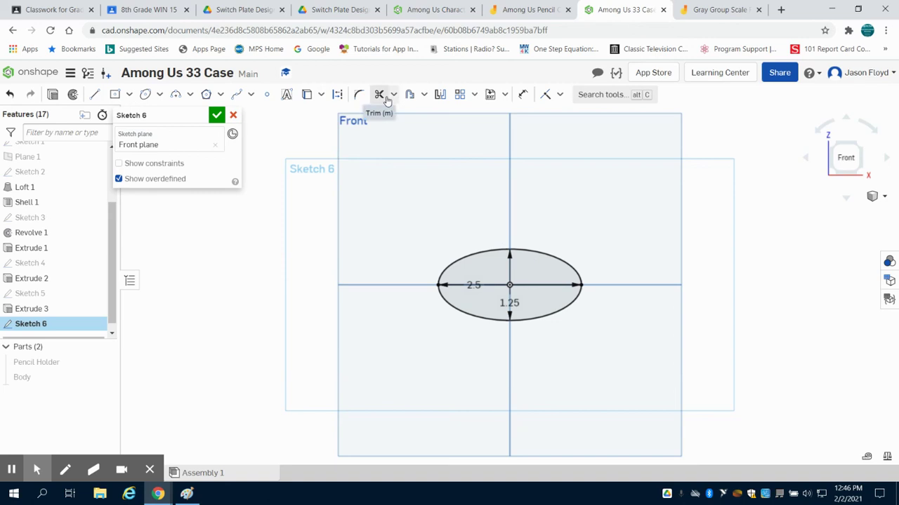
click(380, 96)
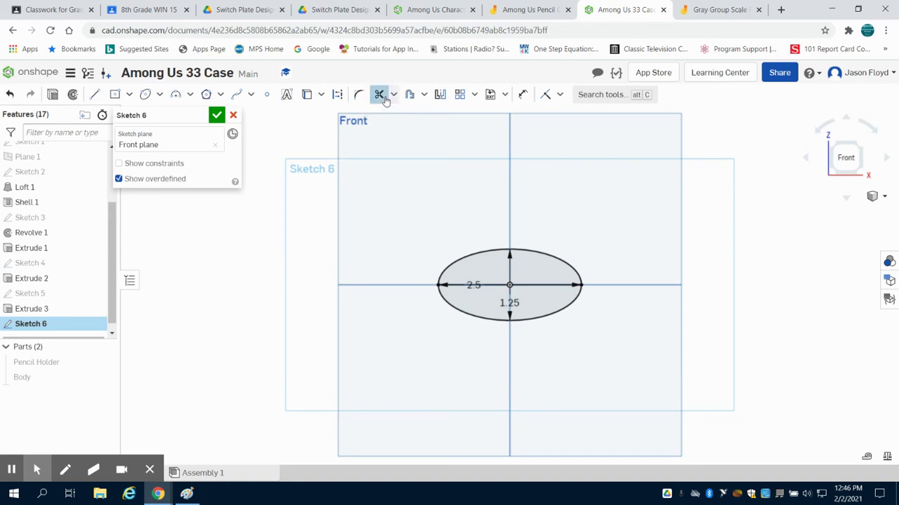
click(462, 309)
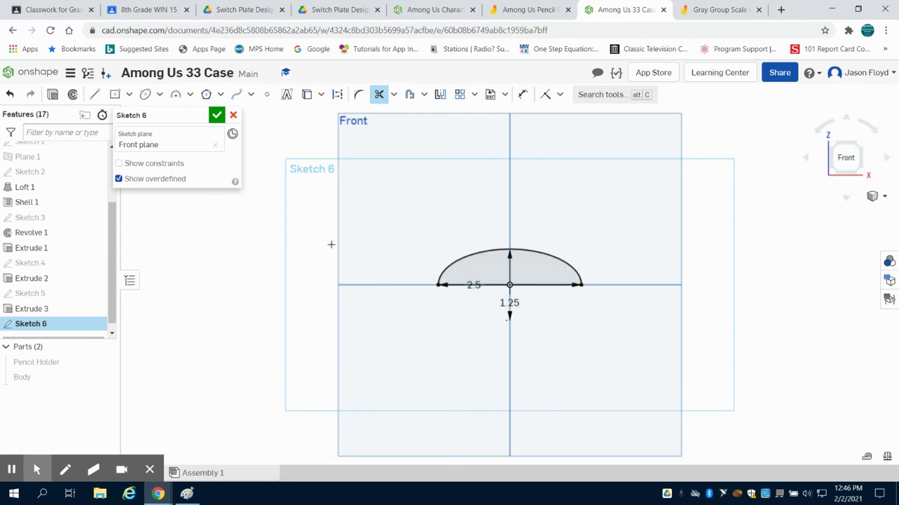
Revolve Sketch 6's half-ellipse 180° in one direction about its flat edge into Part 3.
click(73, 94)
click(73, 94)
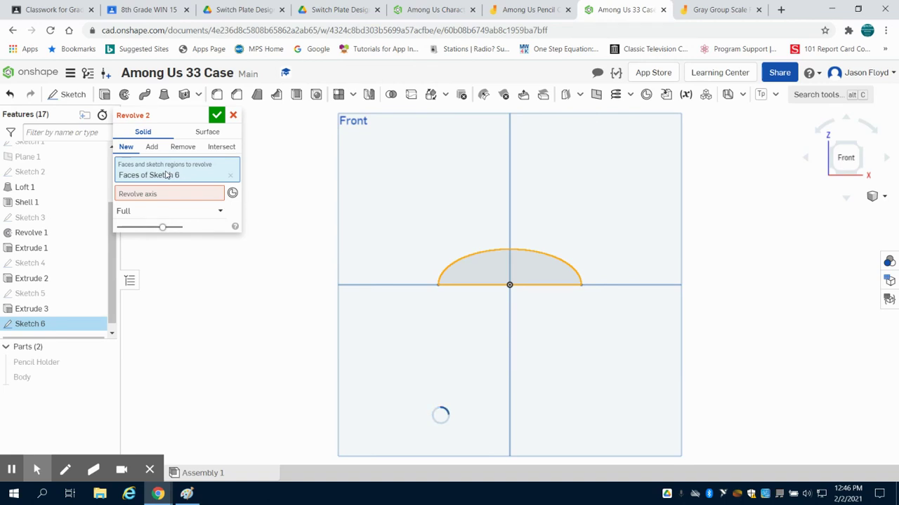
click(188, 197)
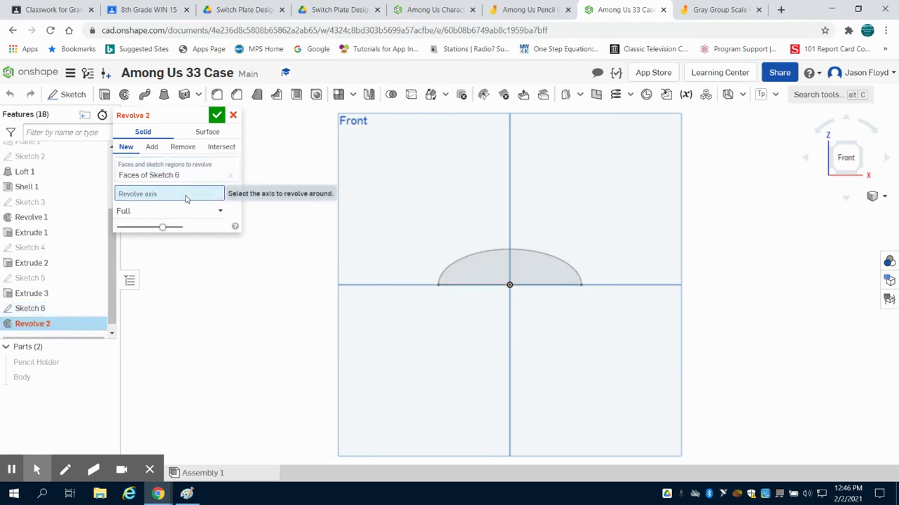
click(464, 288)
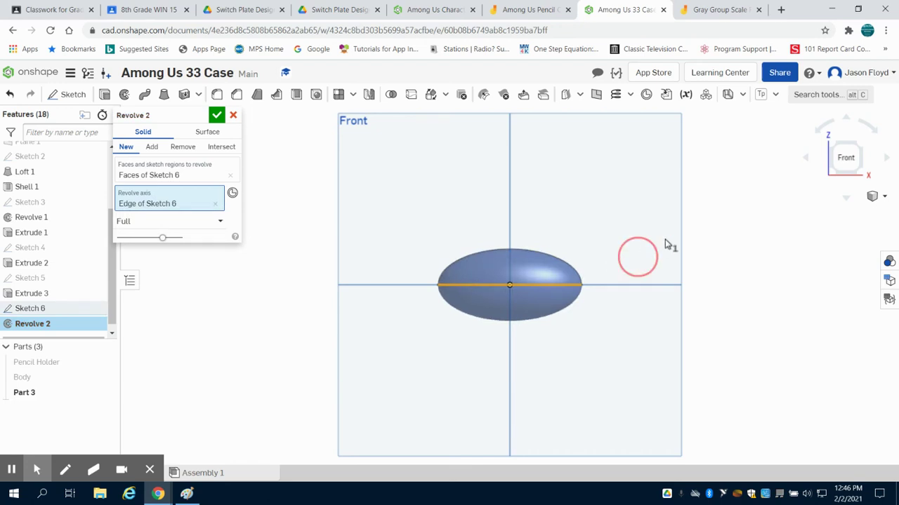
right_drag(638, 255, 678, 245)
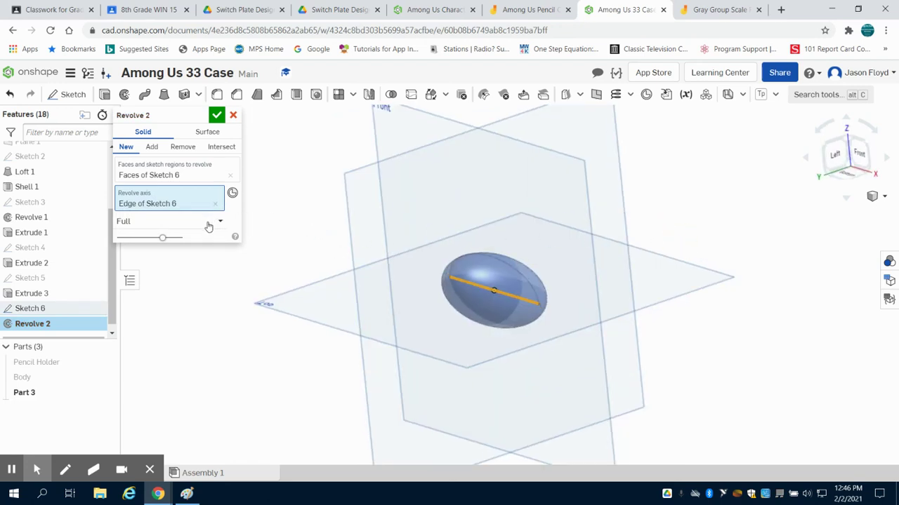
click(219, 223)
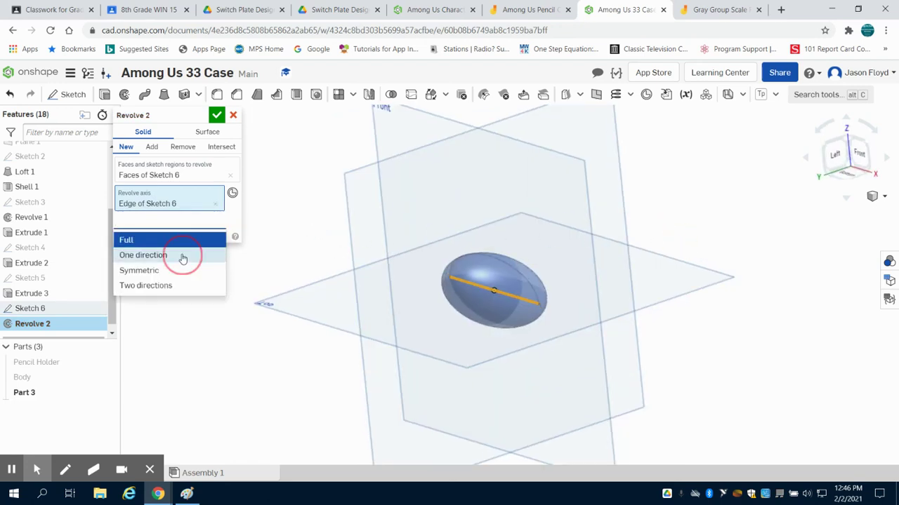
click(183, 257)
click(211, 238)
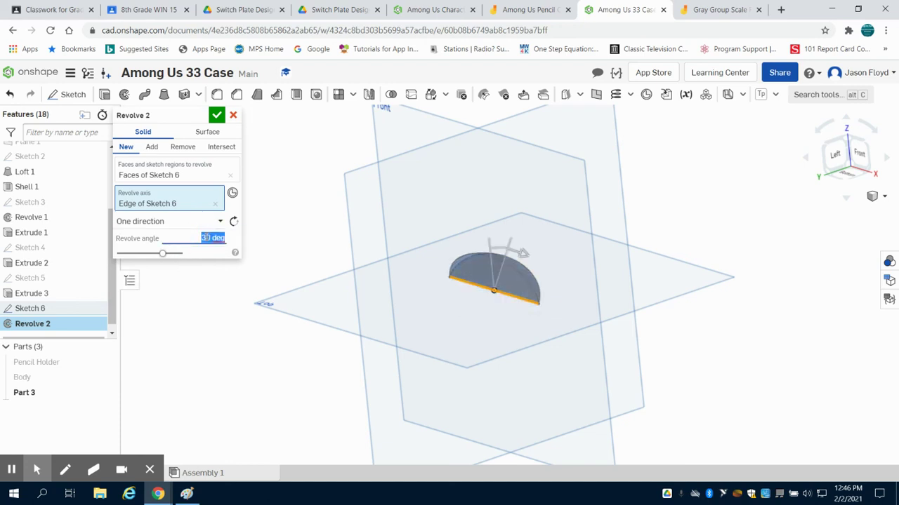
text(180)
double_click(206, 238)
click(216, 114)
mouse_move(685, 209)
right_down()
mouse_move(676, 217)
mouse_move(712, 238)
mouse_move(267, 359)
right_up()
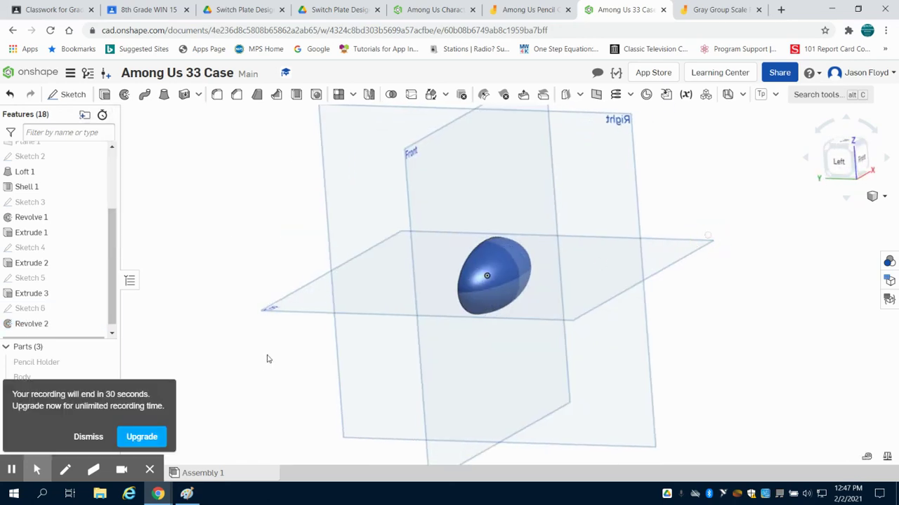
Give Part 3 the dark charcoal appearance colour #25282E.
click(88, 436)
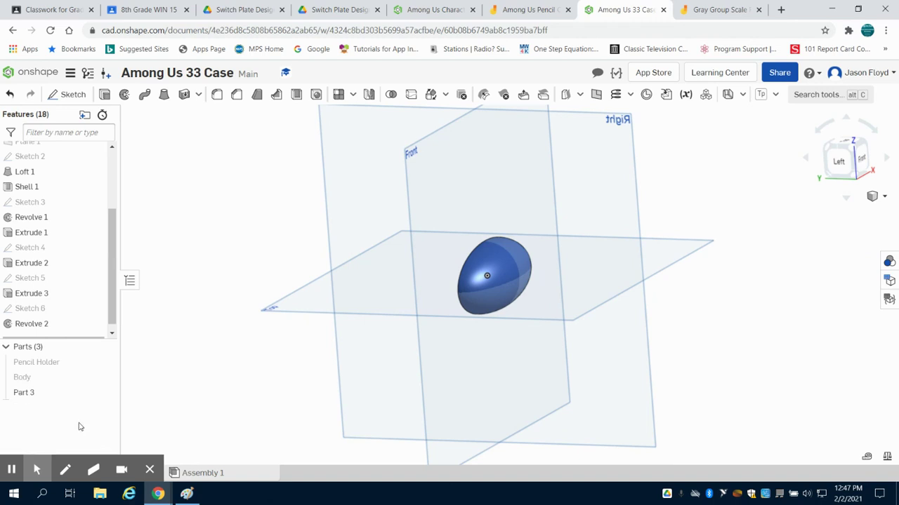
right_click(34, 395)
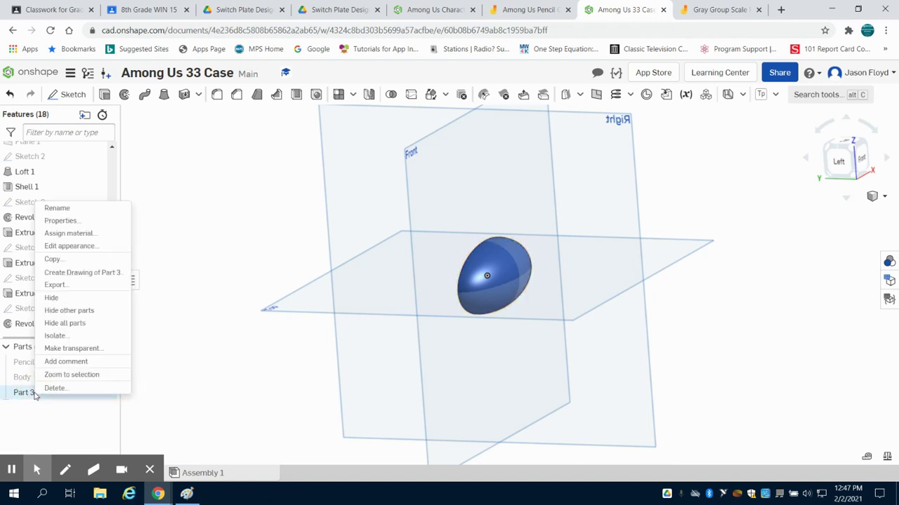
click(91, 247)
click(216, 257)
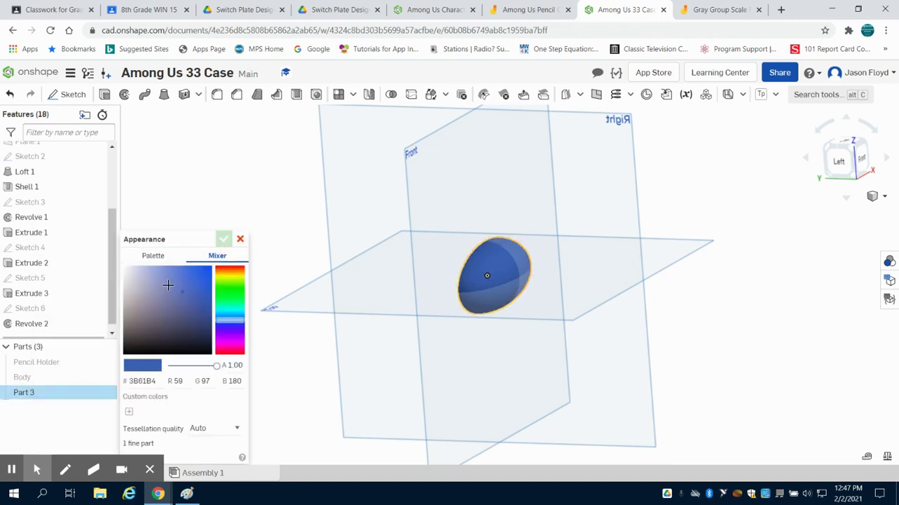
click(139, 337)
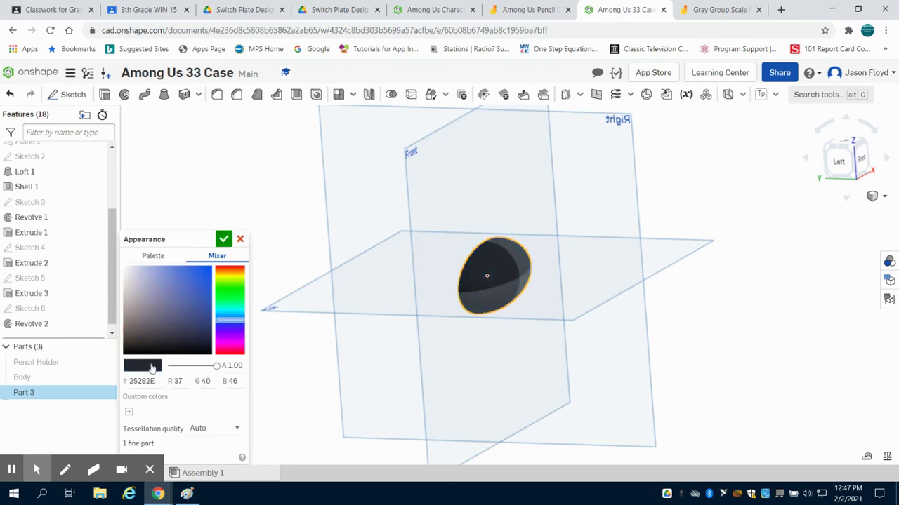
click(224, 240)
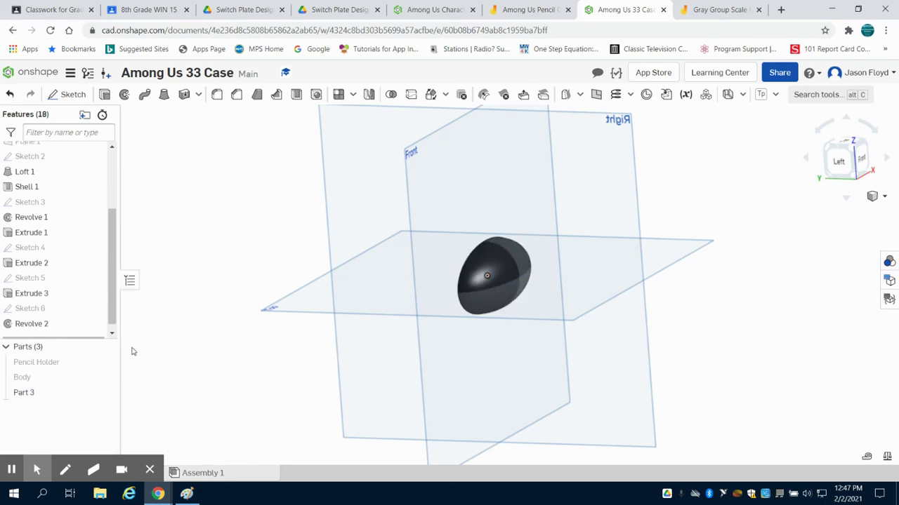
click(56, 396)
Rename Part 3 to 'Visor' and reorient the view to show the half-ellipsoid.
right_click(57, 396)
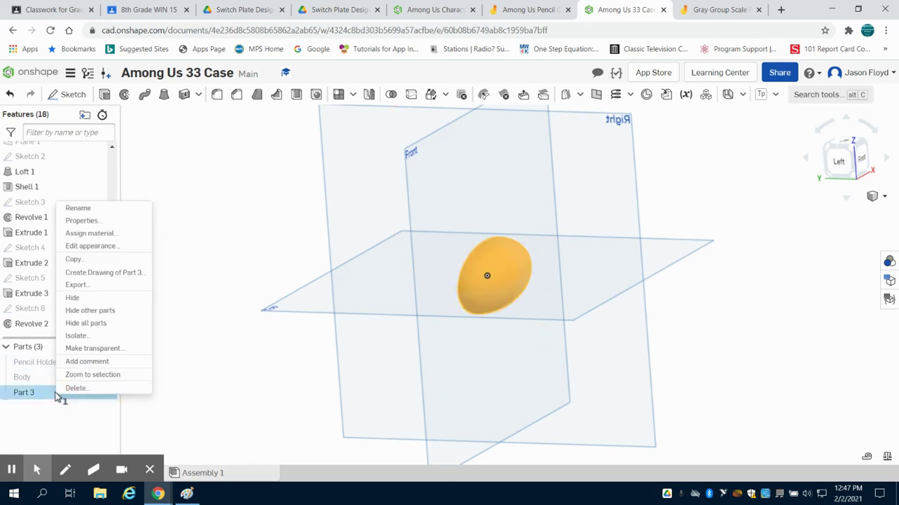
click(101, 214)
text(Visor)
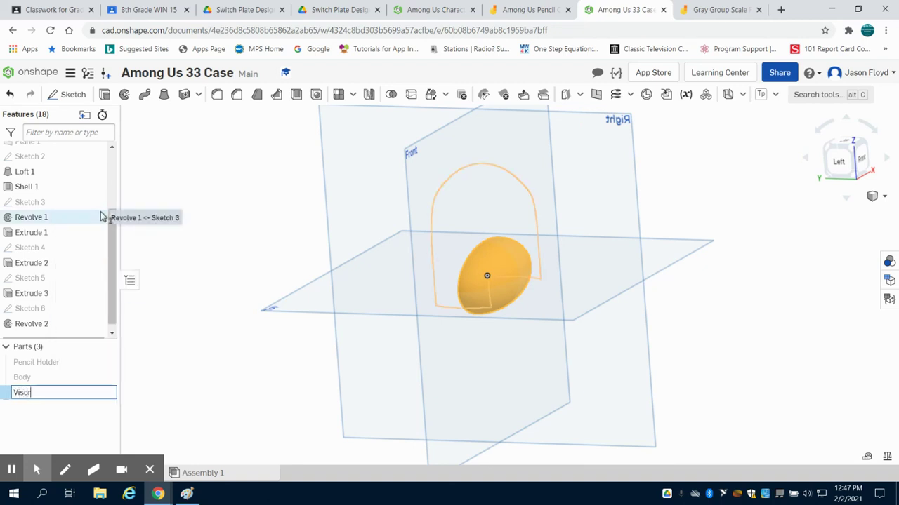
key(Return)
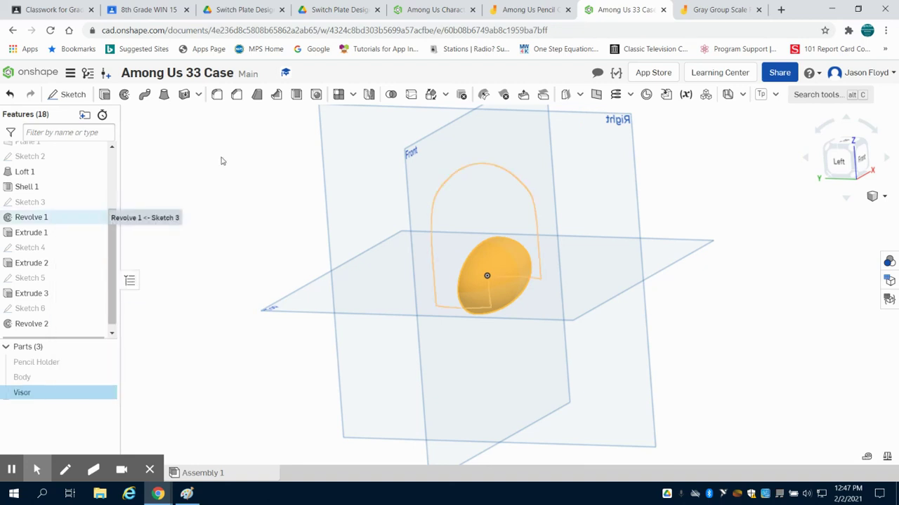
click(849, 153)
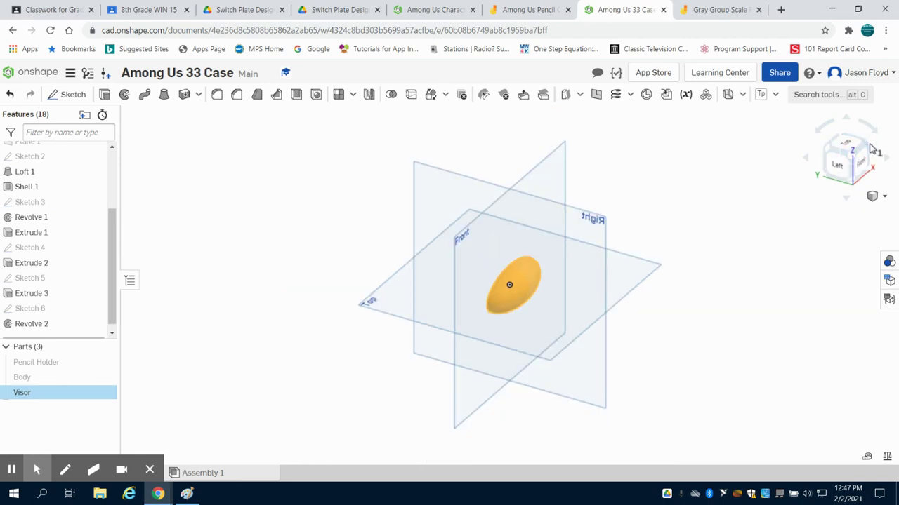
click(870, 149)
click(792, 184)
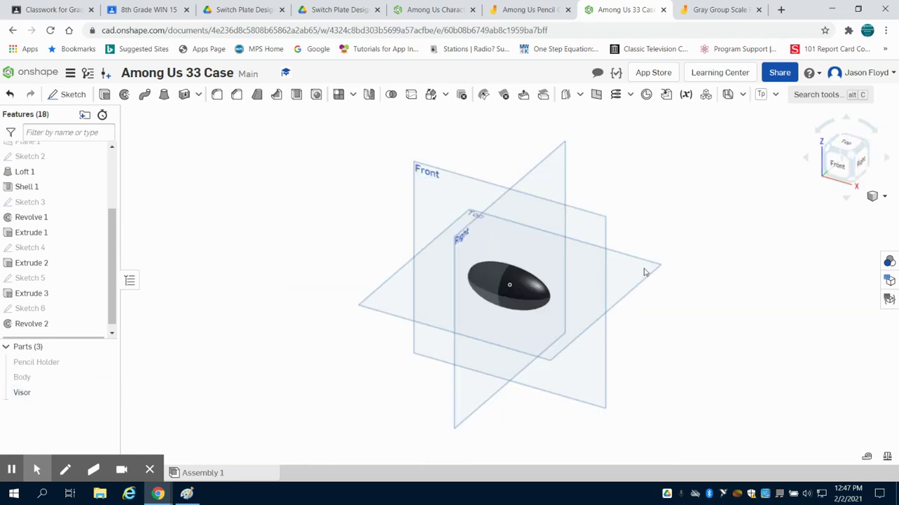